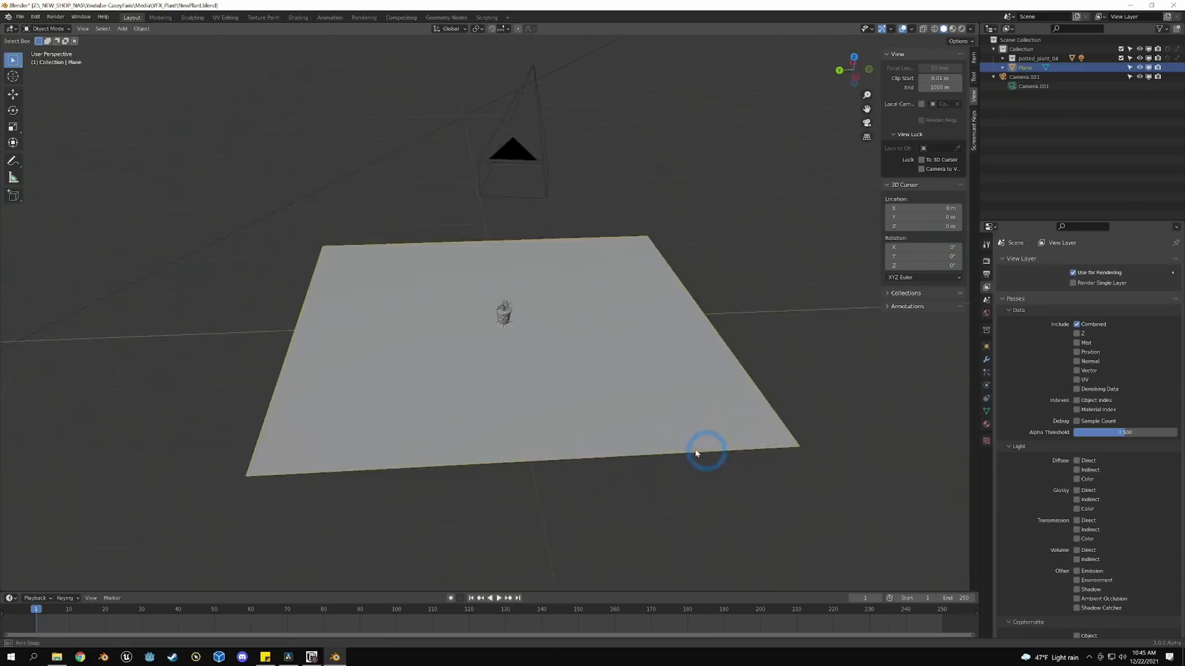
Orbit around the potted plant to inspect it from several angles, returning to solid shading.
{"action": "middle_click_drag", "start_coordinate": [700, 449], "coordinate": [685, 432]}
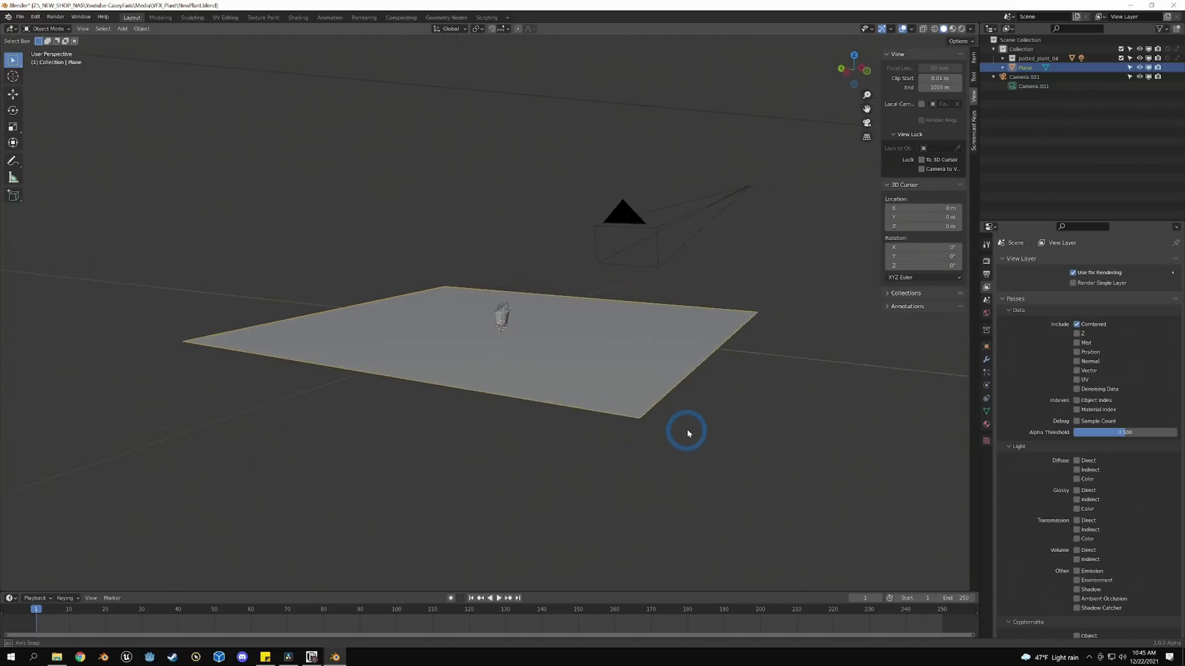
{"action": "scroll", "coordinate": [503, 324], "scroll_direction": "up", "scroll_amount": 10}
{"action": "mouse_move", "coordinate": [510, 333]}
{"action": "middle_mouse_down", "text": "shift"}
{"action": "mouse_move", "coordinate": [511, 275]}
{"action": "mouse_move", "coordinate": [693, 354]}
{"action": "middle_mouse_up", "text": "shift"}
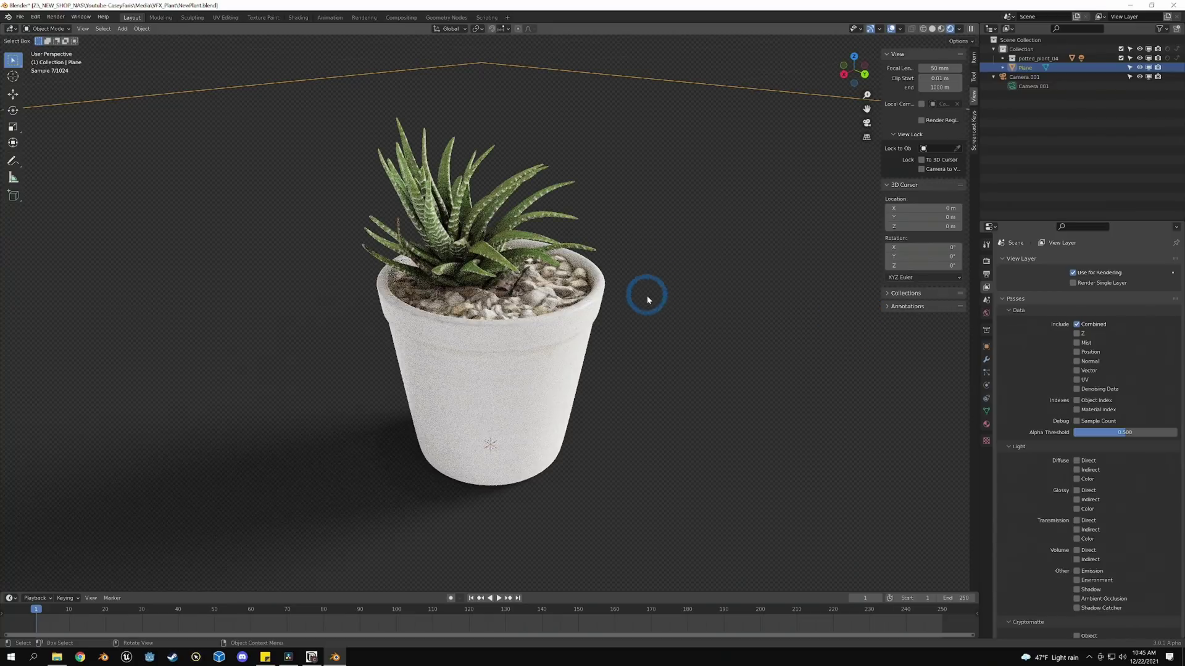
{"action": "middle_click_drag", "start_coordinate": [613, 417], "coordinate": [741, 410]}
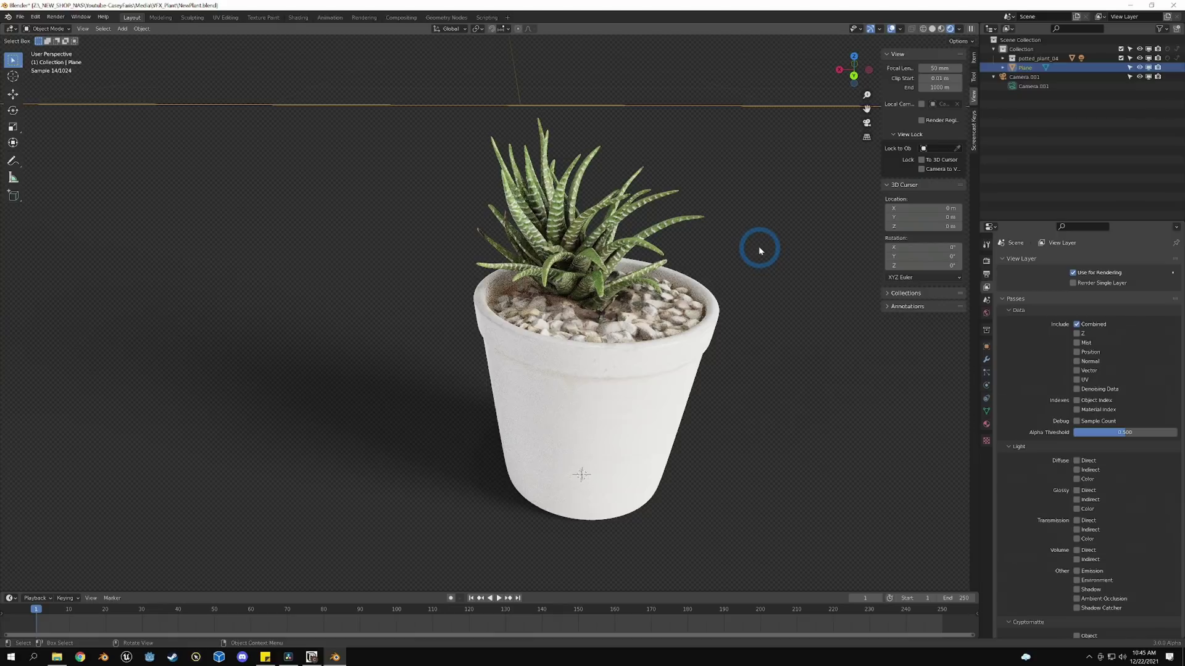
{"action": "mouse_move", "coordinate": [757, 246]}
{"action": "middle_mouse_down"}
{"action": "mouse_move", "coordinate": [695, 370]}
{"action": "mouse_move", "coordinate": [709, 386]}
{"action": "mouse_move", "coordinate": [500, 364]}
{"action": "mouse_move", "coordinate": [600, 375]}
{"action": "middle_mouse_up"}
{"action": "key", "text": "z"}
{"action": "scroll", "coordinate": [650, 364], "scroll_direction": "down", "scroll_amount": 10}
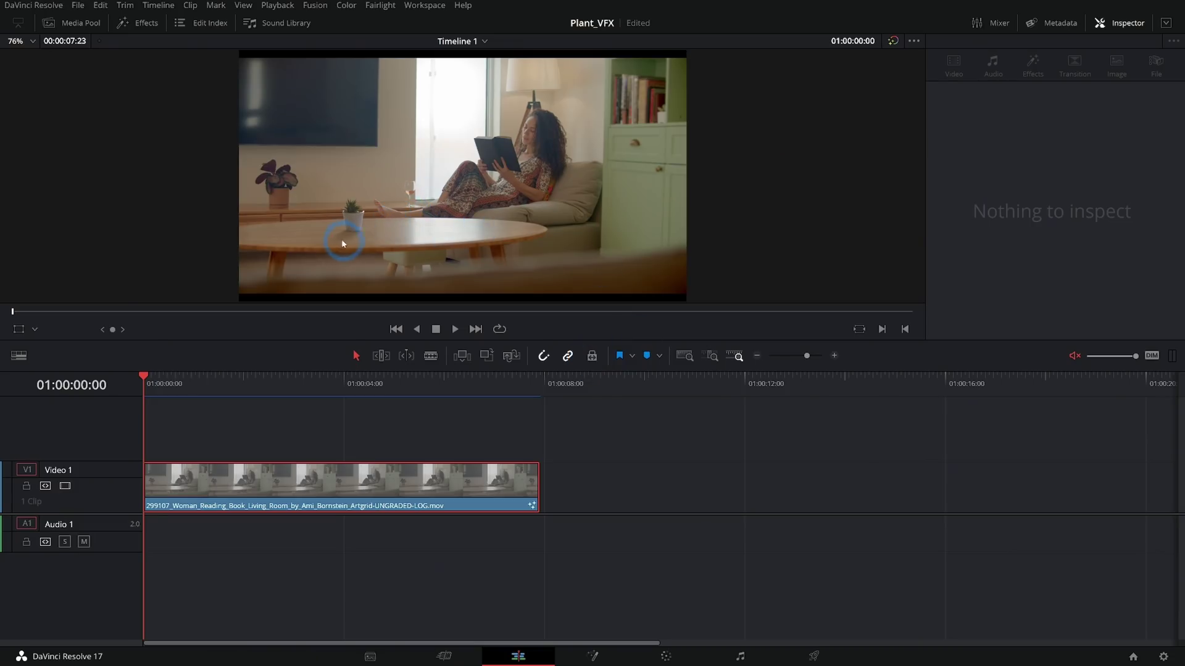
Pan across the floor plane and view the scene through the camera.
{"action": "scroll", "coordinate": [342, 241], "scroll_direction": "up", "scroll_amount": 4}
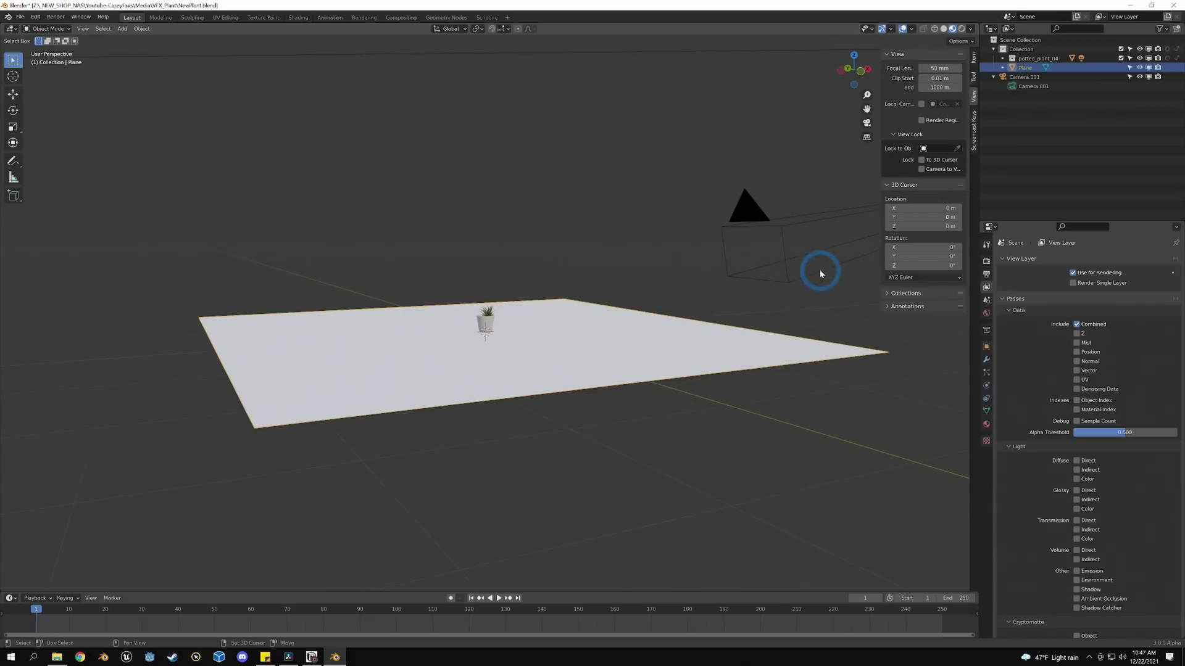
{"action": "middle_click_drag", "start_coordinate": [820, 273], "coordinate": [737, 271], "text": "shift"}
{"action": "key", "text": "KP_0"}
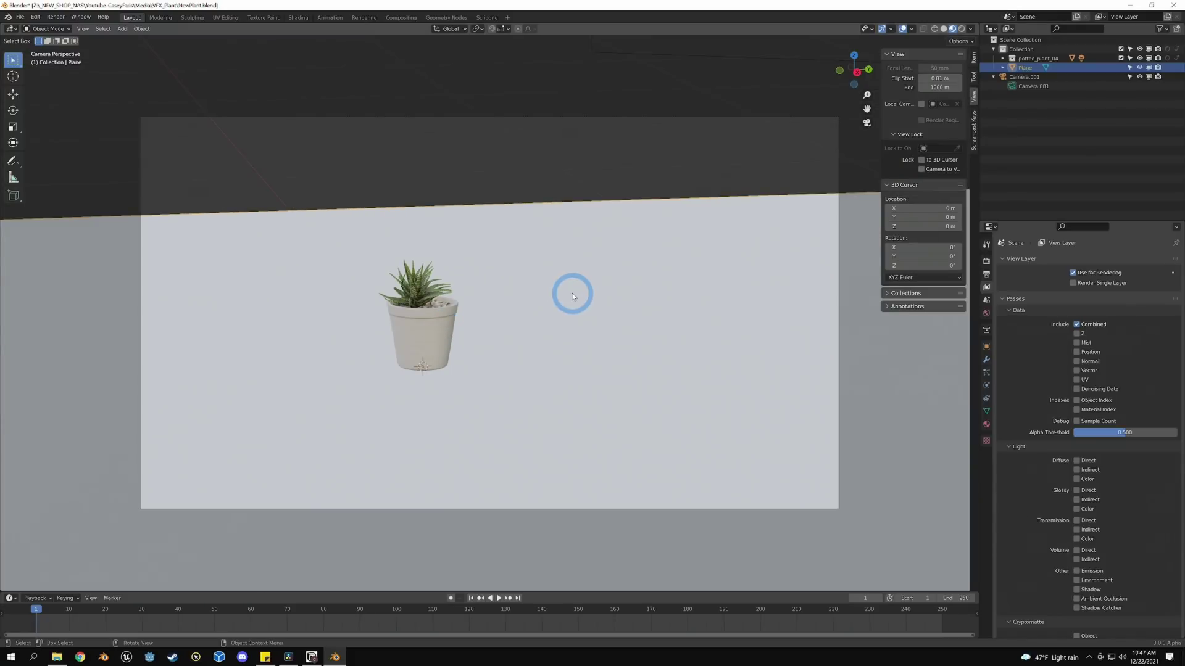
Enable Shadow Catcher in the floor Plane's visibility settings, then bring up Render Properties.
{"action": "left_click", "coordinate": [553, 255]}
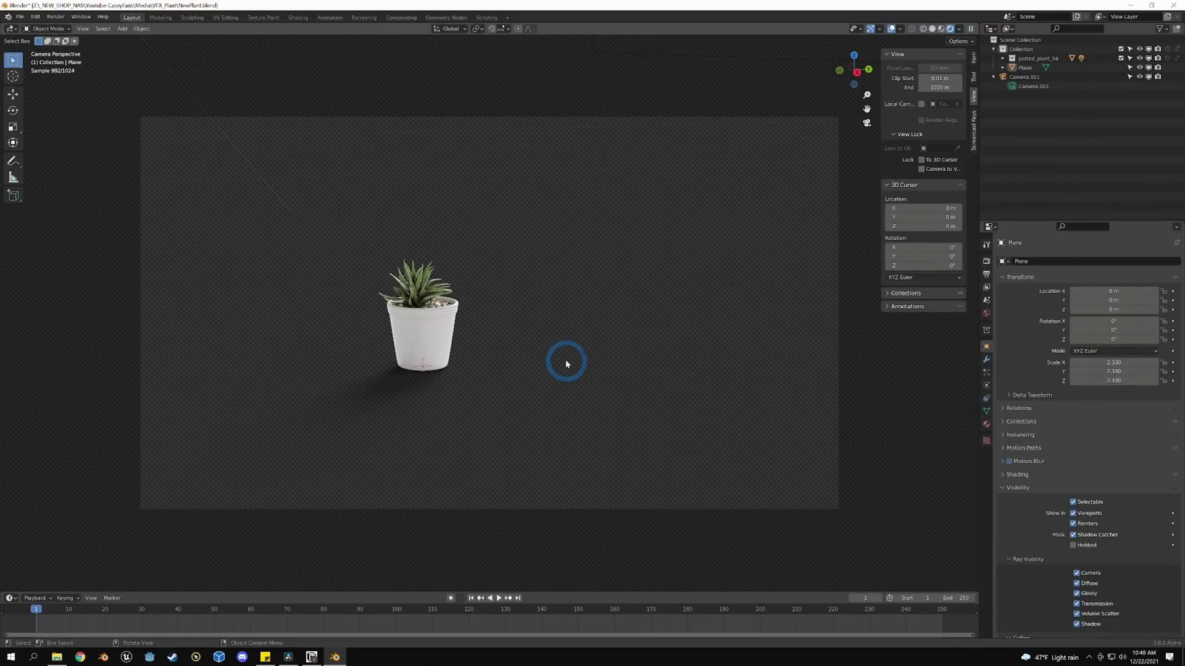
{"action": "left_click_drag", "start_coordinate": [304, 614], "coordinate": [56, 612]}
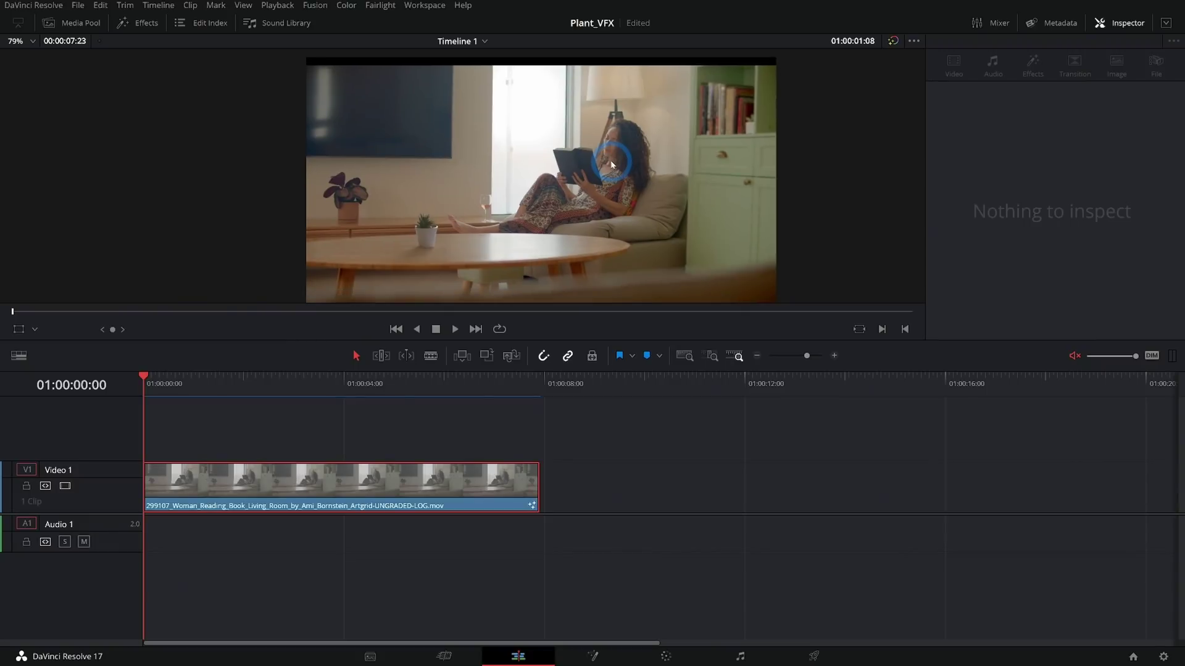
Scrub the living-room shot forward to about 01:00:05:12.
{"action": "left_click_drag", "start_coordinate": [244, 319], "coordinate": [322, 313]}
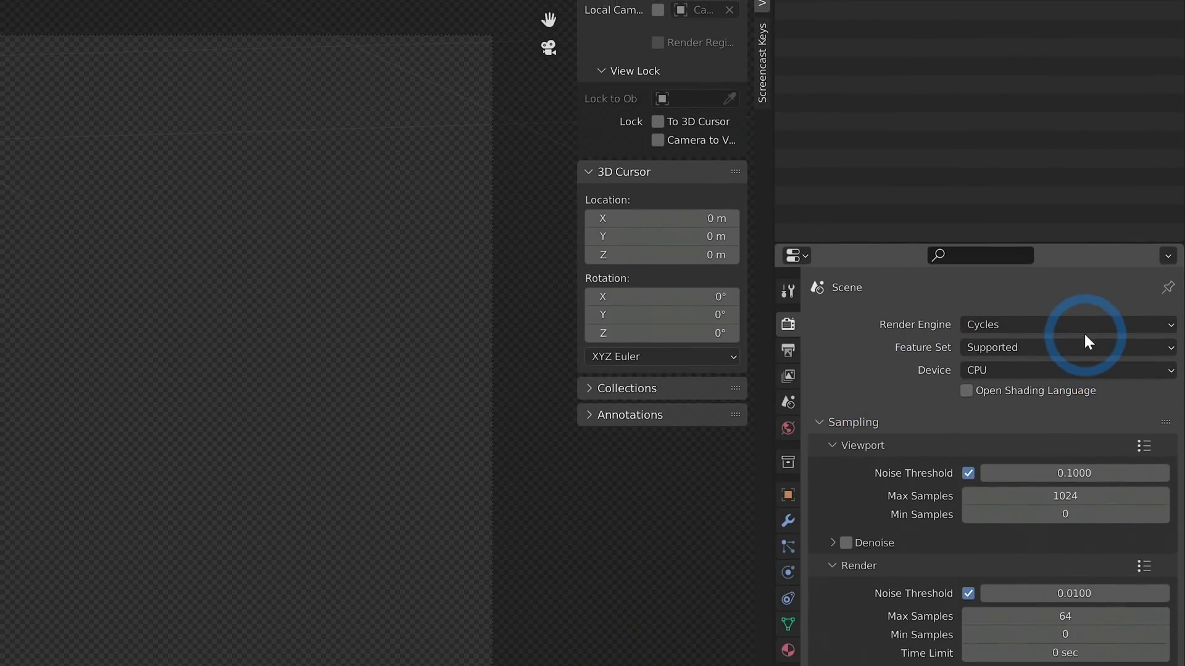
Switch the render device to GPU Compute with viewport max samples at 16.
{"action": "left_click", "coordinate": [1084, 370]}
{"action": "left_click", "coordinate": [1060, 387]}
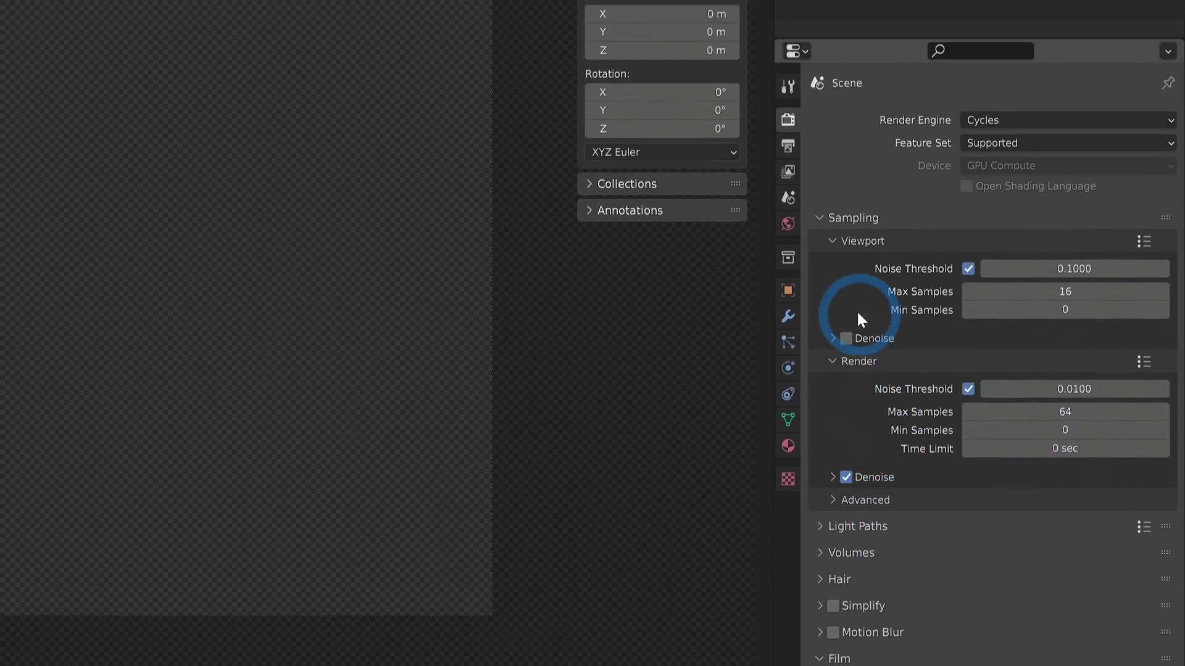
{"action": "left_click", "coordinate": [788, 327]}
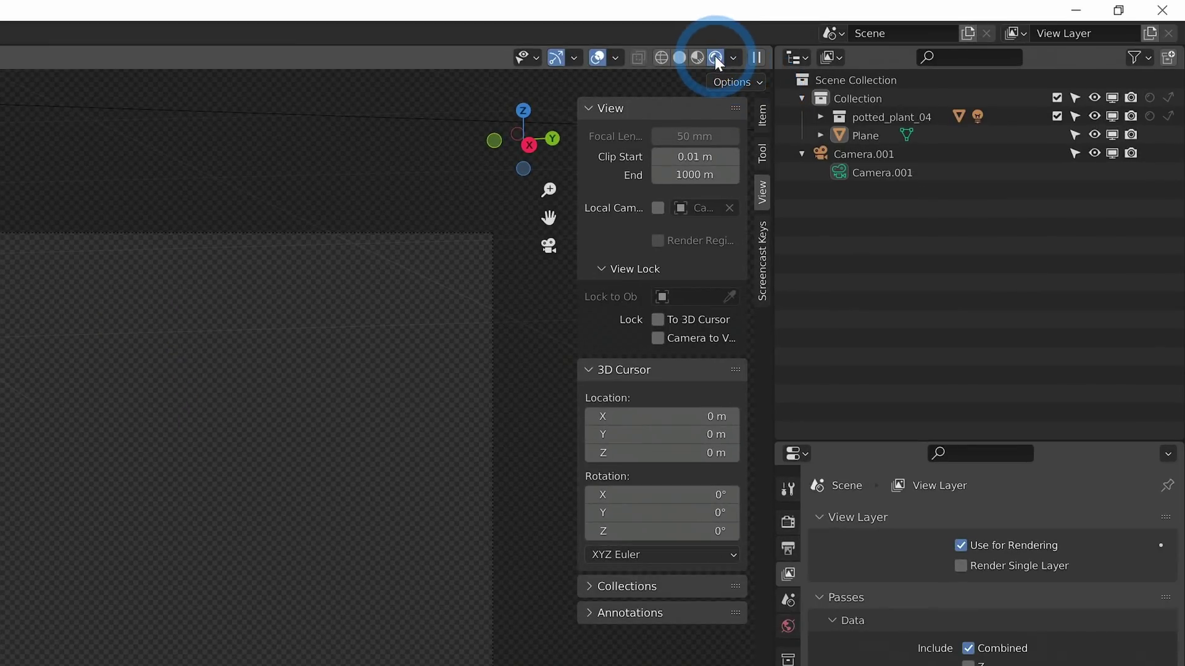
Set the viewport render pass to Shadow, then change it to Shadow Catcher.
{"action": "left_click", "coordinate": [733, 57]}
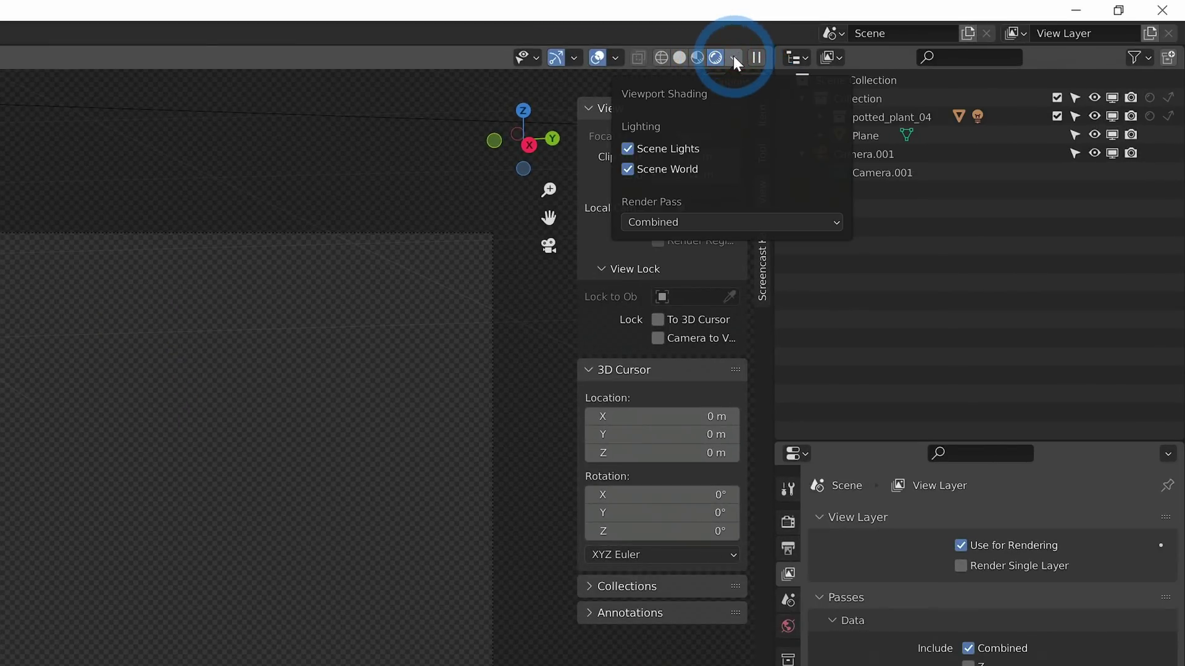
{"action": "left_click", "coordinate": [682, 222]}
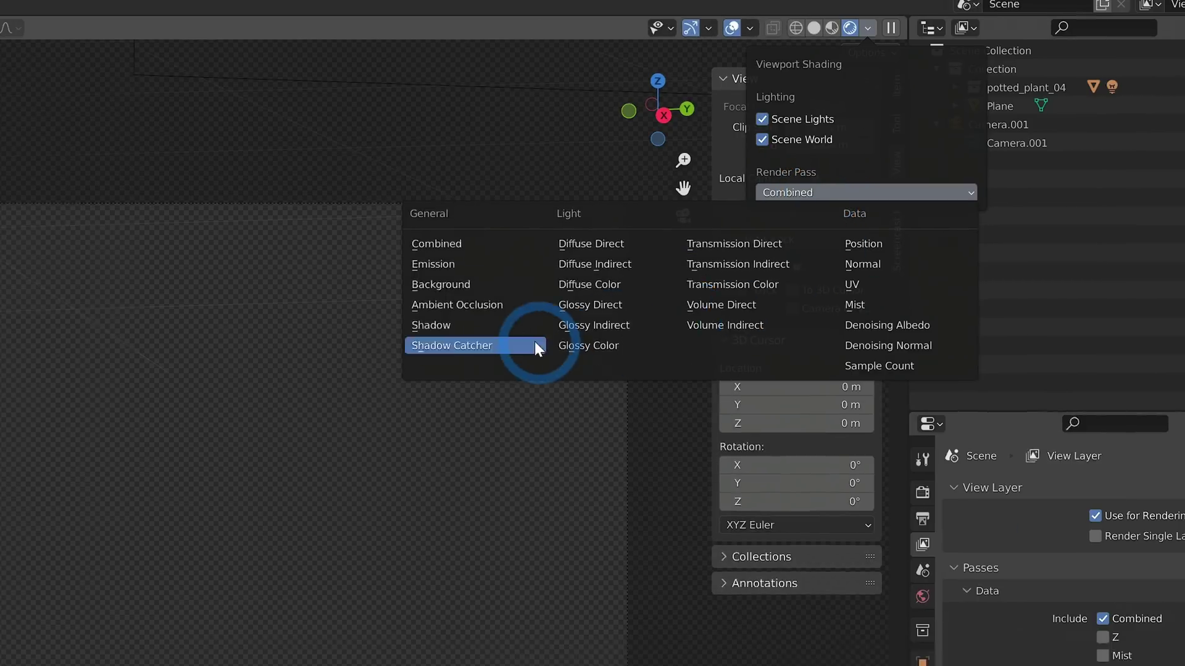
{"action": "left_click", "coordinate": [306, 354]}
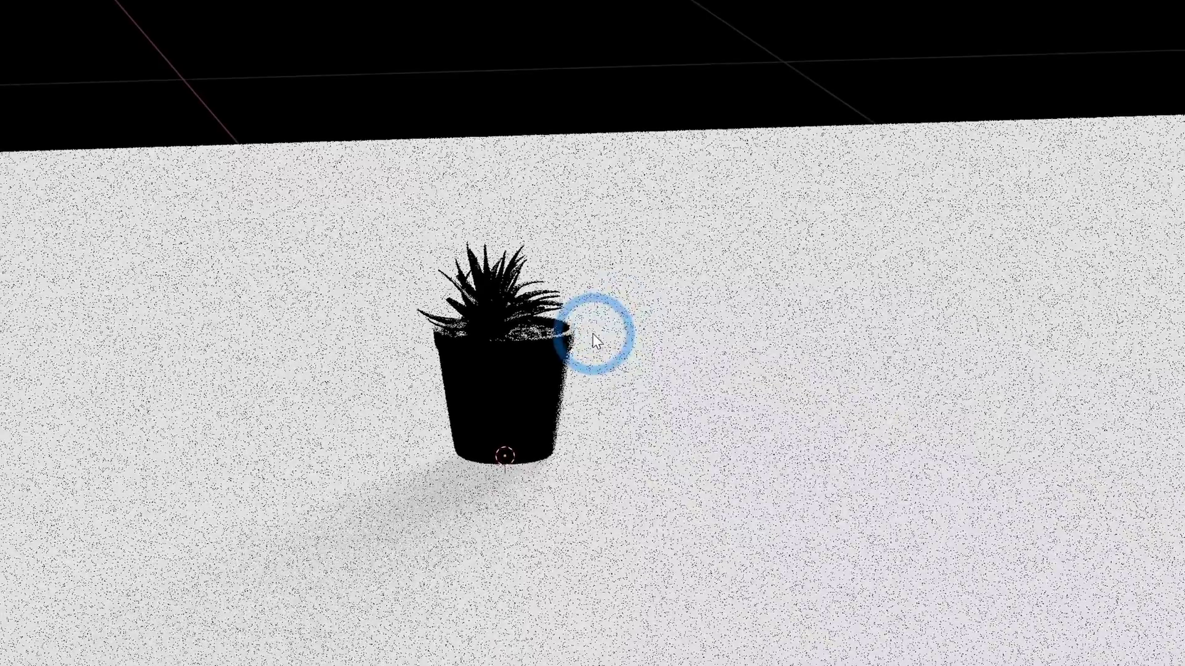
{"action": "left_click", "coordinate": [733, 58]}
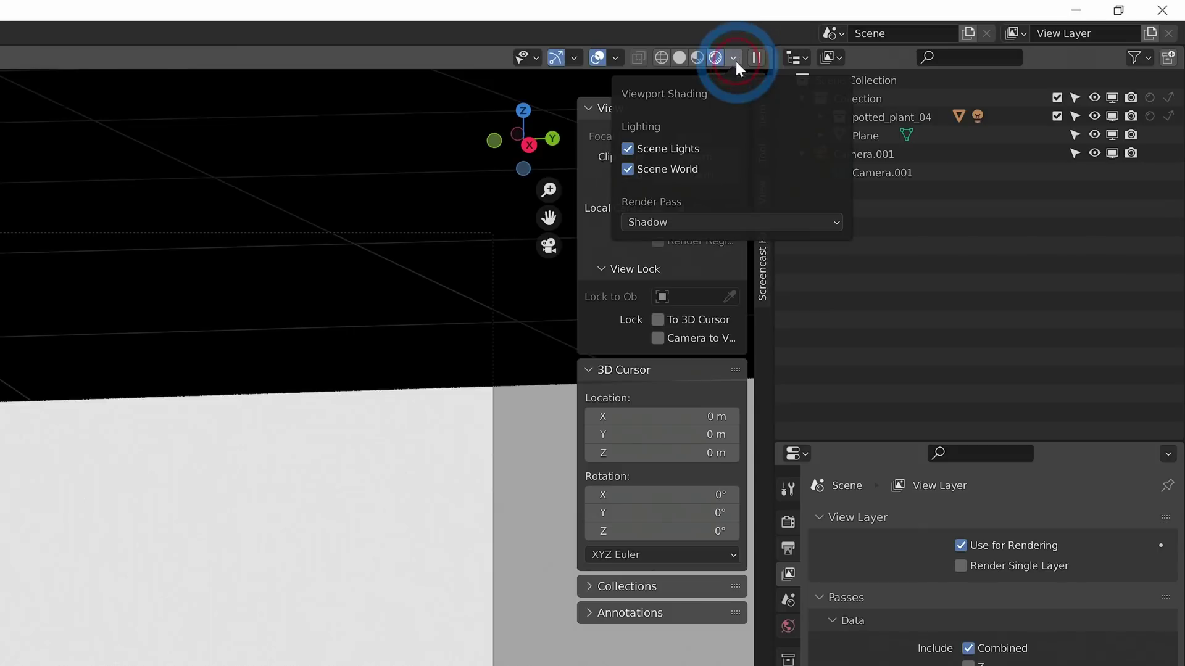
{"action": "left_click", "coordinate": [705, 223]}
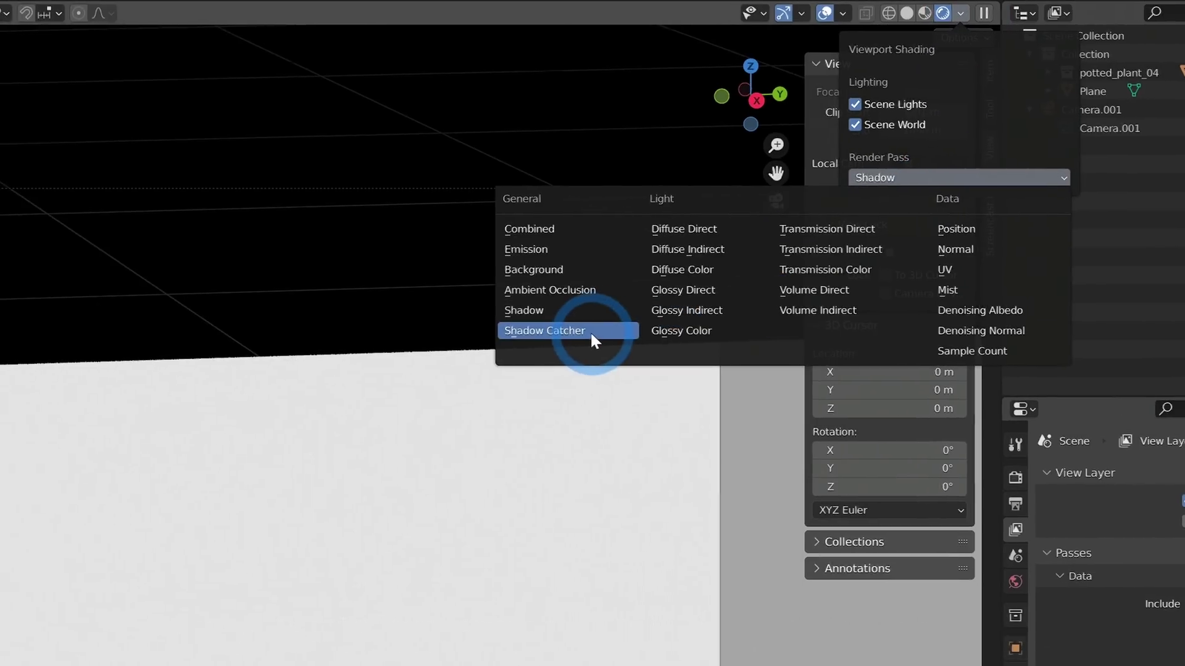
{"action": "left_click", "coordinate": [352, 376]}
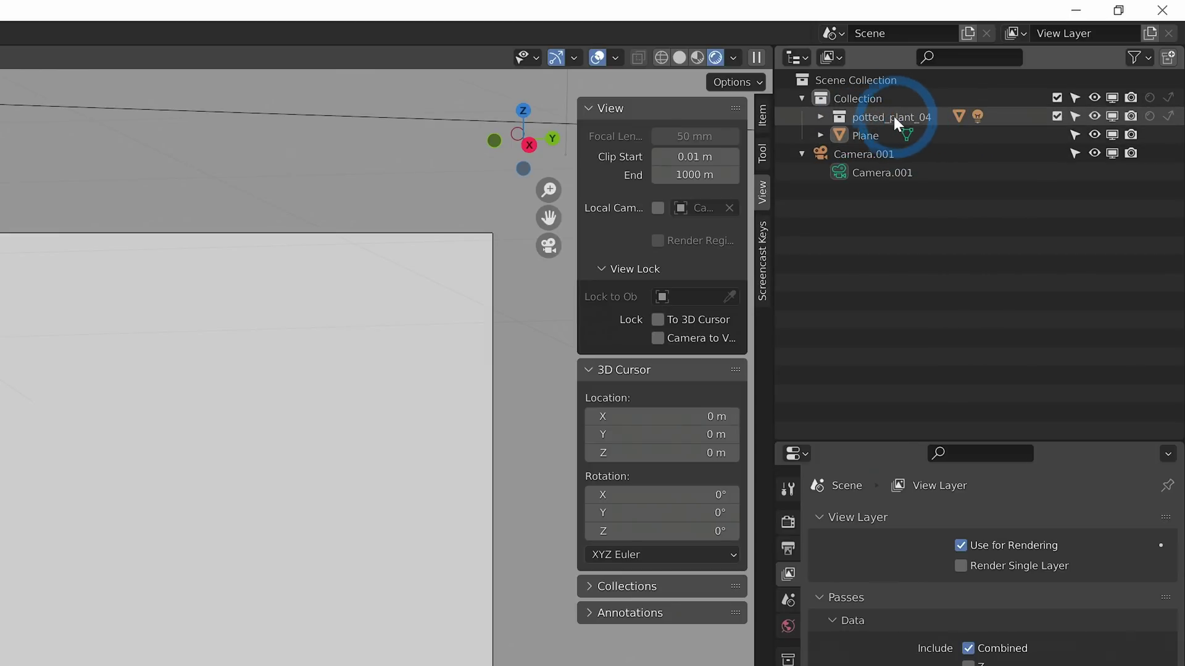
Create a new collection named Floor and move the Plane into it.
{"action": "left_click", "coordinate": [929, 134]}
{"action": "right_click", "coordinate": [933, 135]}
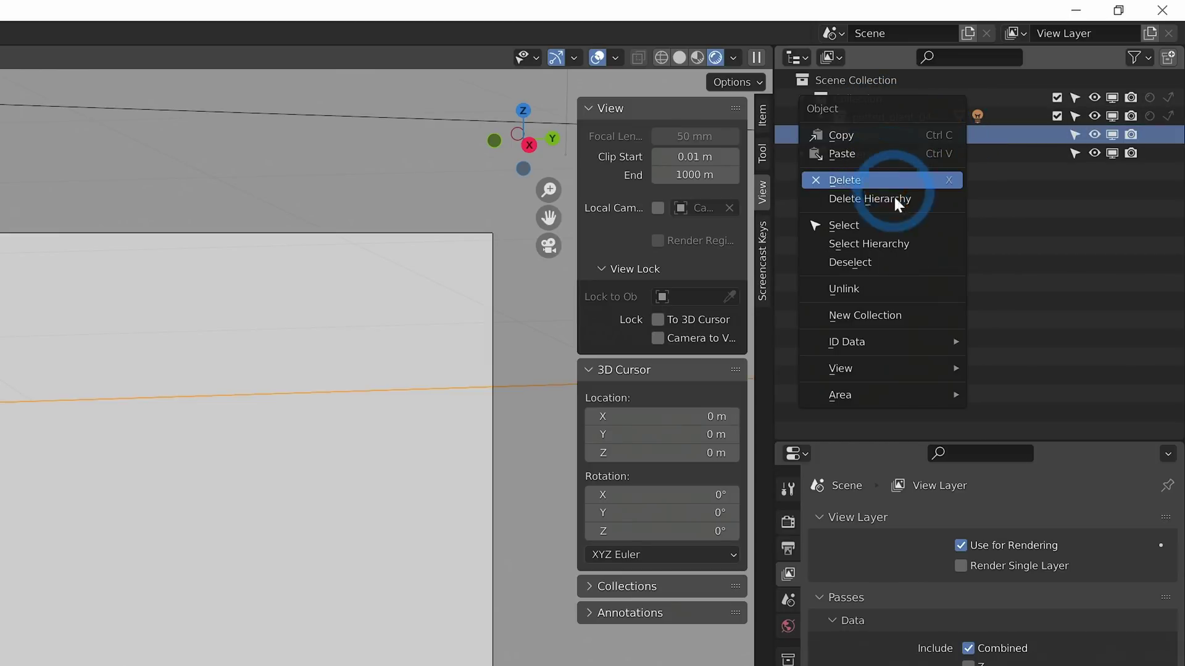
{"action": "left_click", "coordinate": [906, 317]}
{"action": "double_click", "coordinate": [881, 153]}
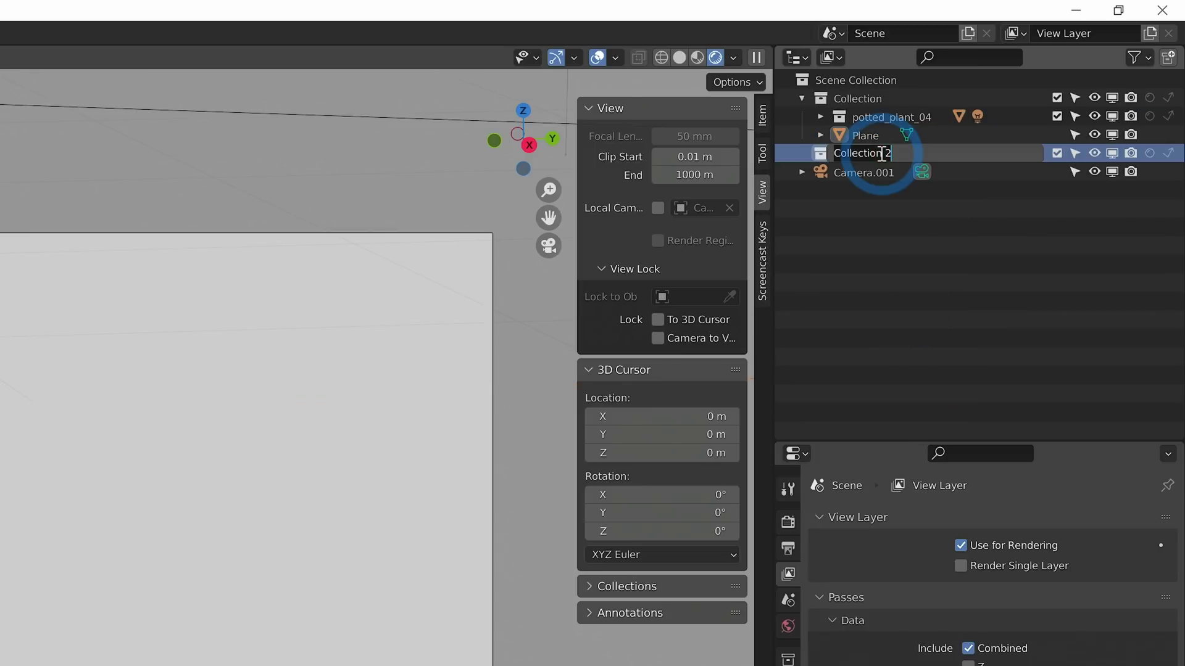
{"action": "type", "text": "Floor"}
{"action": "key", "text": "Return"}
{"action": "left_click_drag", "start_coordinate": [833, 134], "coordinate": [842, 157]}
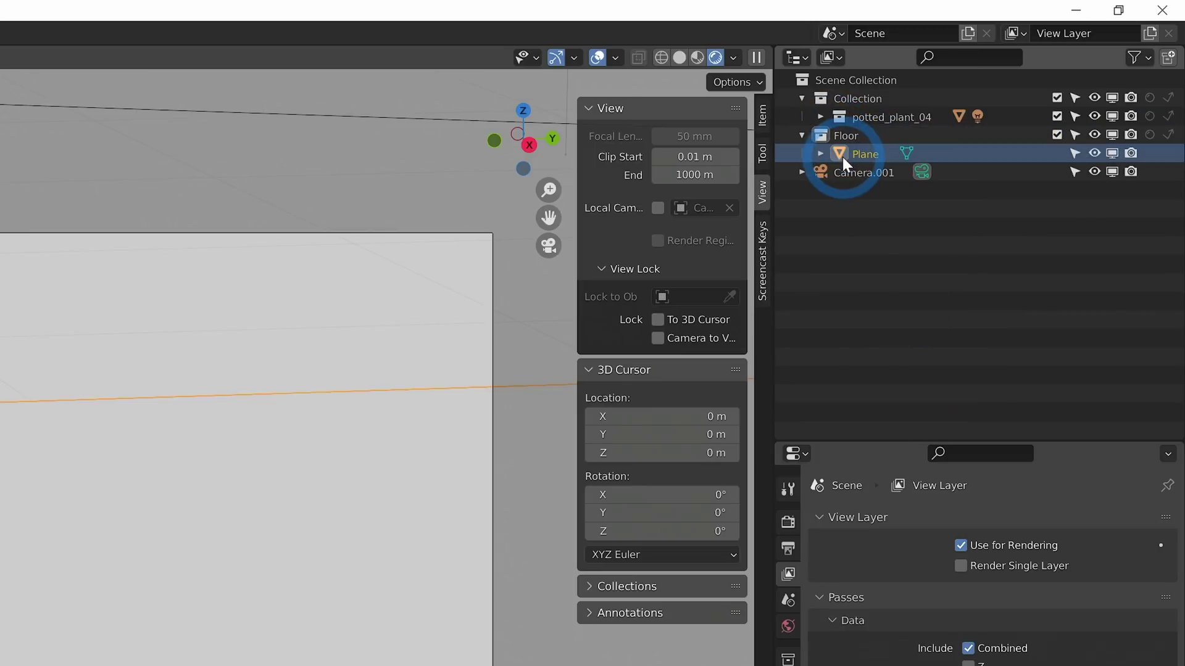
Rename the plant's collection and the view layer both to 'Plant'.
{"action": "double_click", "coordinate": [871, 100]}
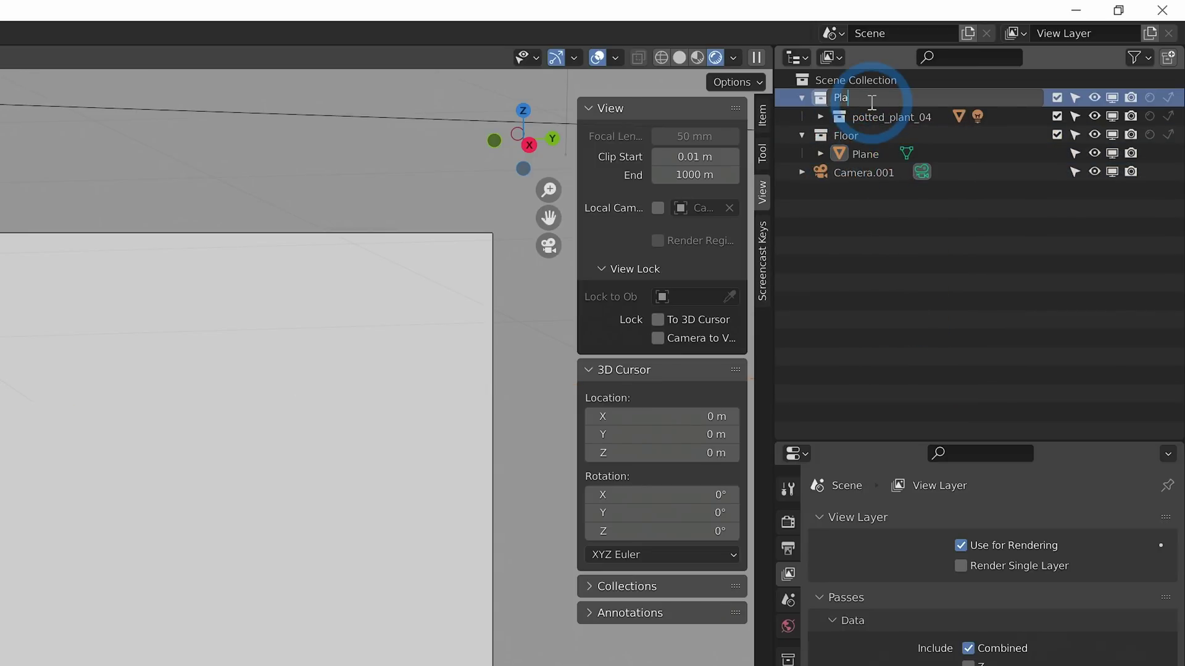
{"action": "type", "text": "Plant"}
{"action": "left_click", "coordinate": [1078, 41]}
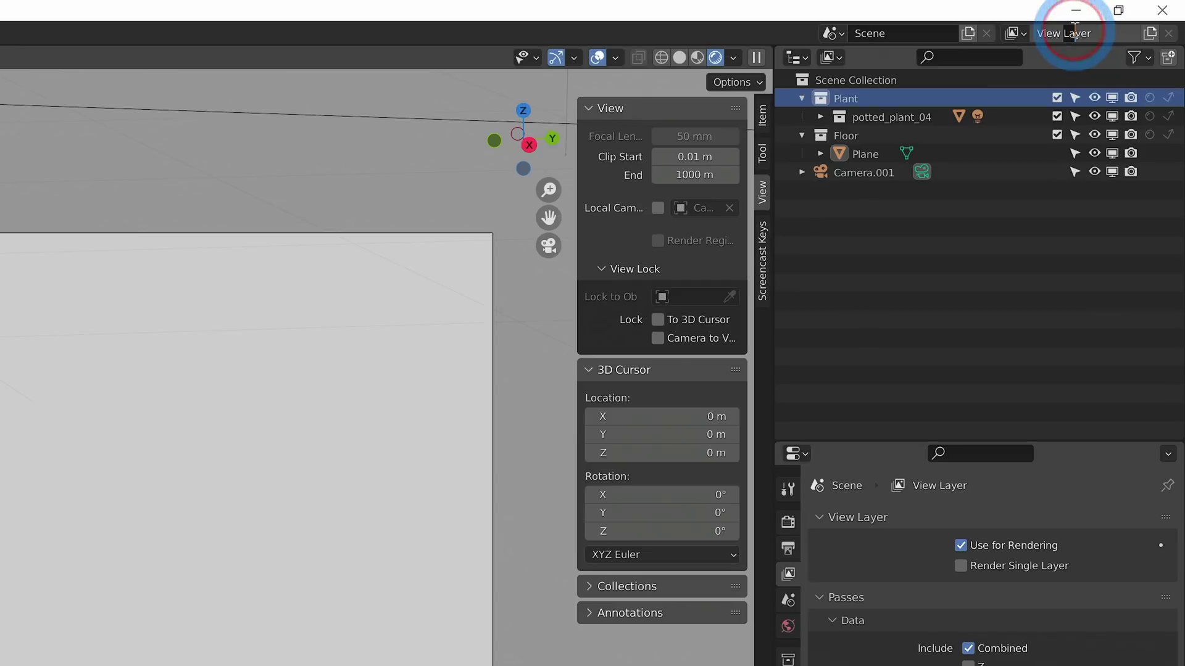
{"action": "left_click", "coordinate": [1074, 32]}
{"action": "type", "text": "Plant"}
{"action": "left_click", "coordinate": [1164, 177]}
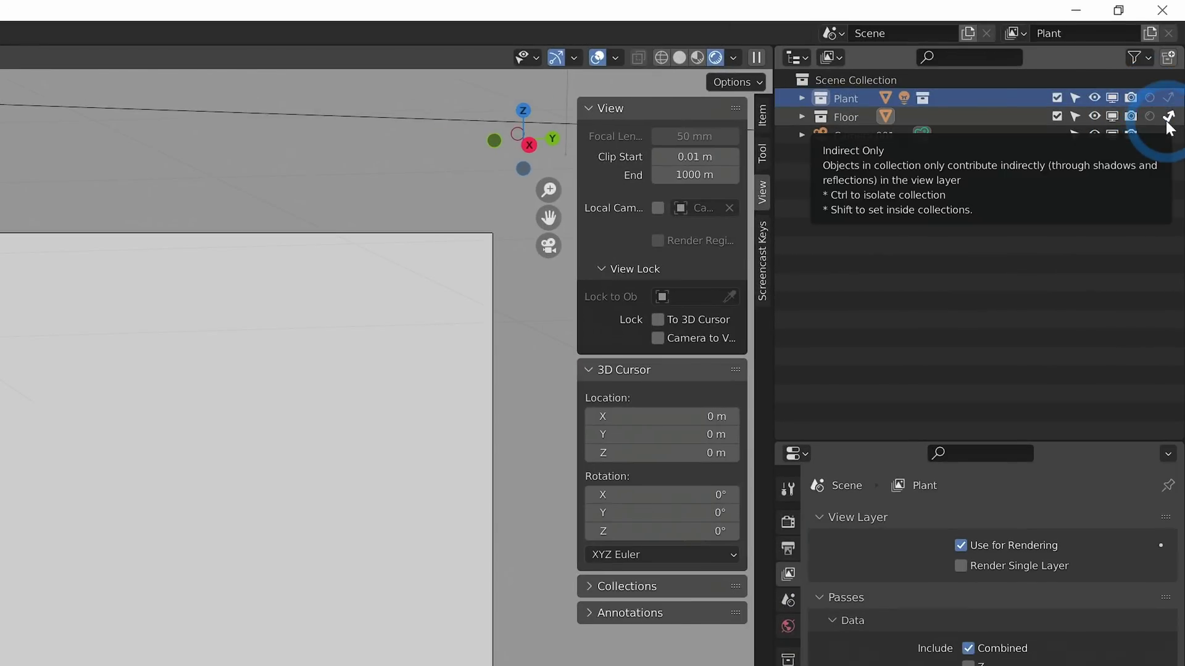
Add a new Floor view layer with the Plant collection contributing only shadows.
{"action": "left_click", "coordinate": [1152, 35]}
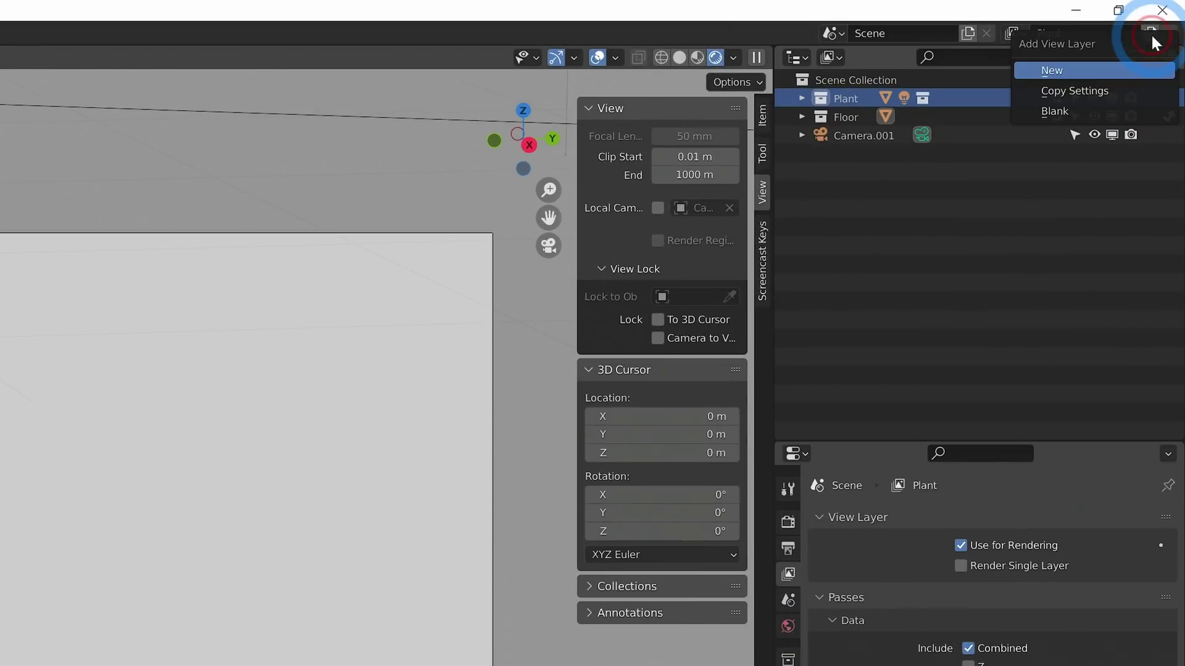
{"action": "left_click", "coordinate": [1086, 68]}
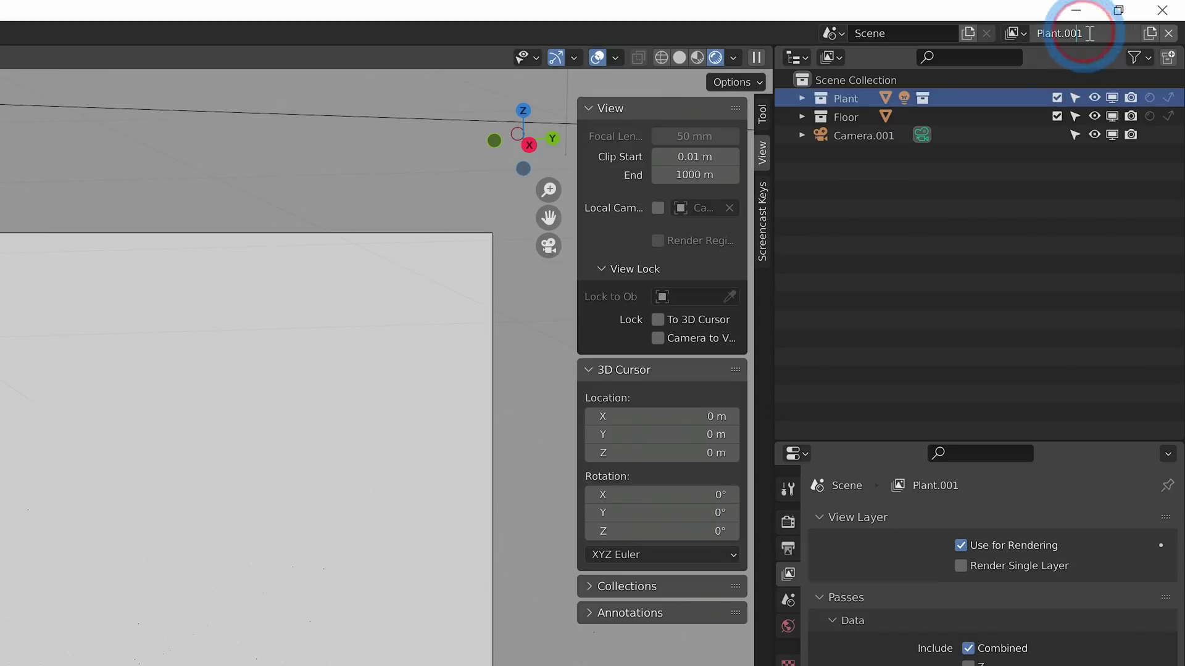
{"action": "left_click", "coordinate": [1168, 33]}
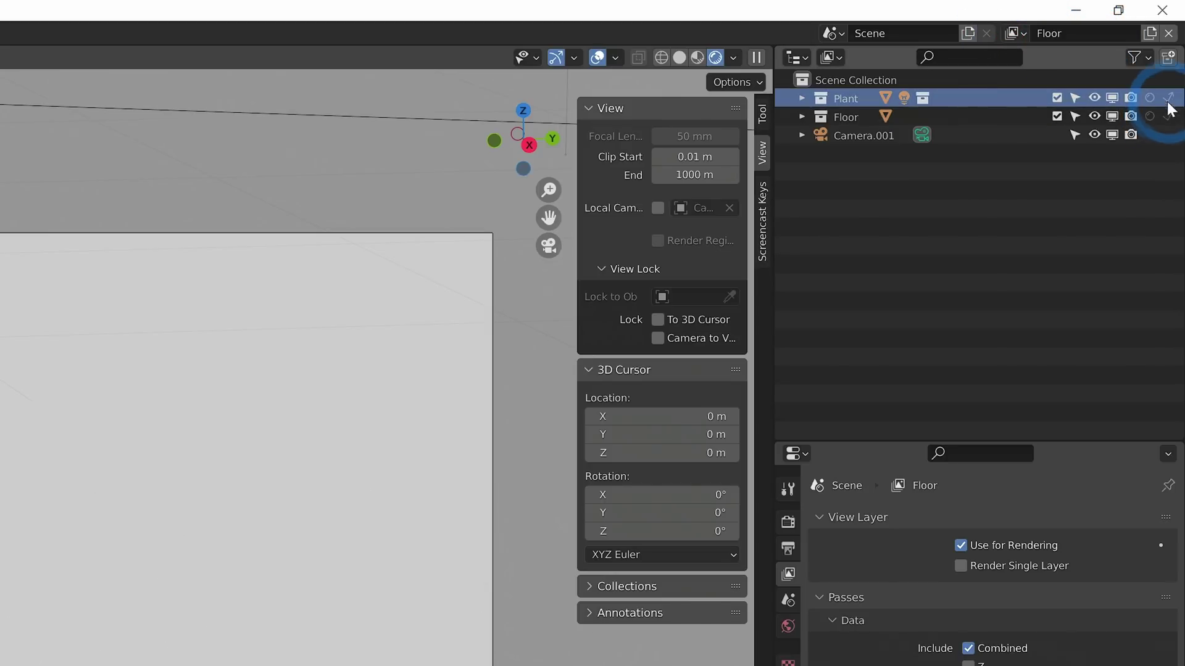
{"action": "left_click", "coordinate": [1168, 98]}
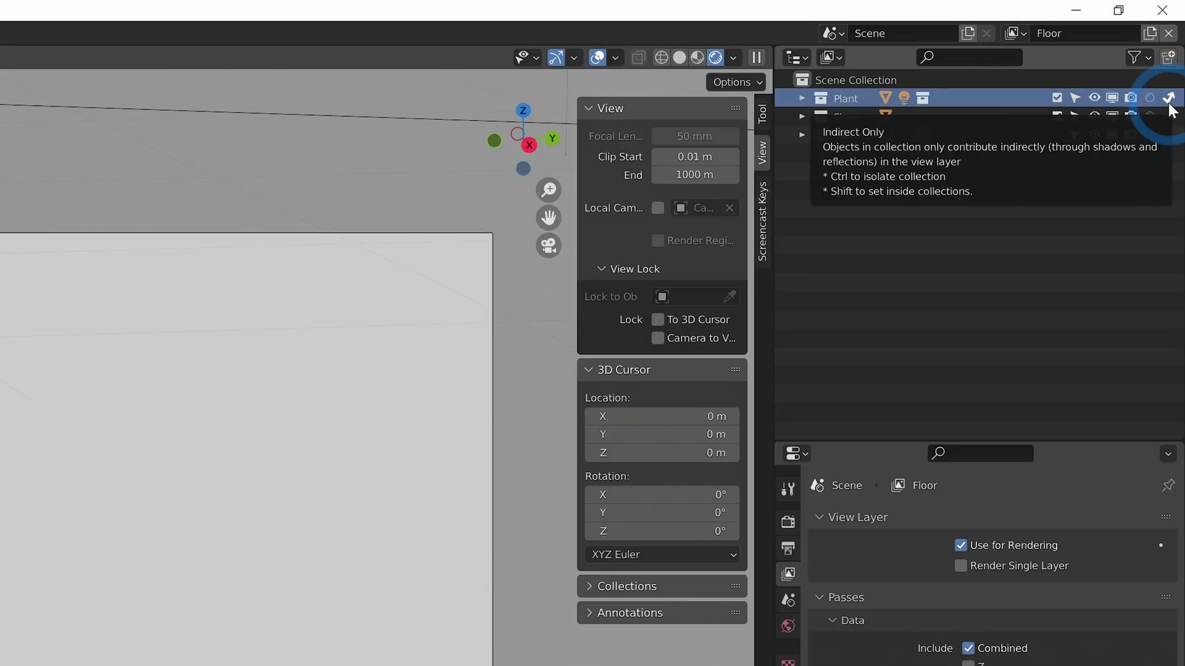
{"action": "left_click", "coordinate": [1132, 129]}
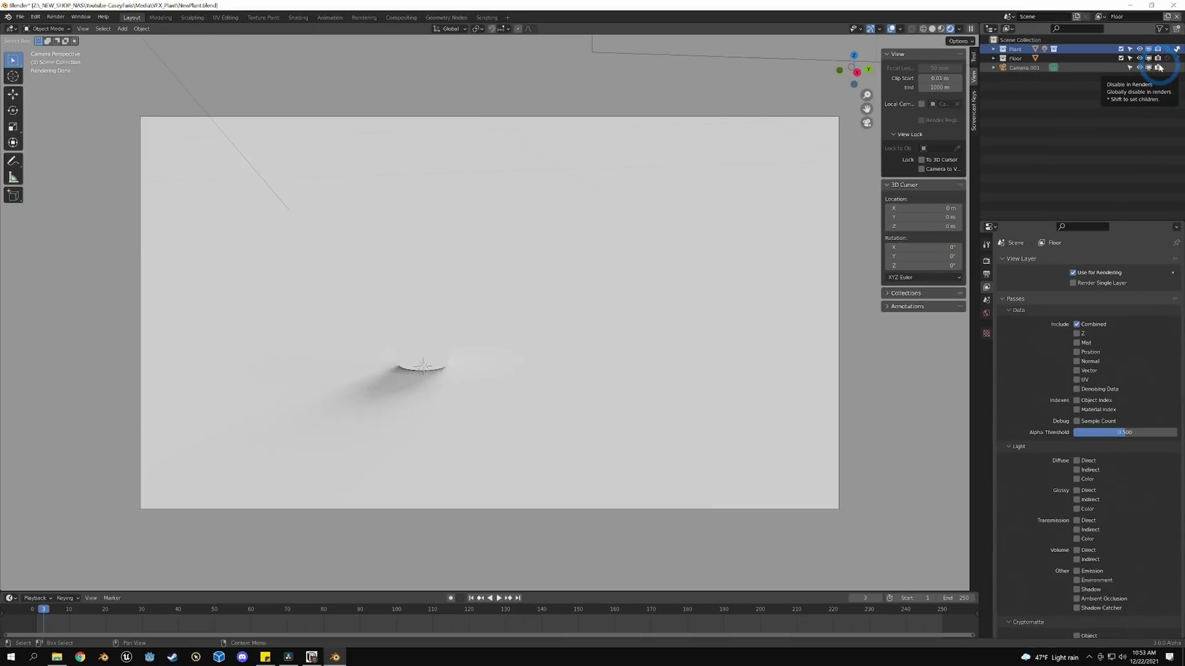
Switch the viewport render pass preview to Combined.
{"action": "left_click", "coordinate": [733, 57]}
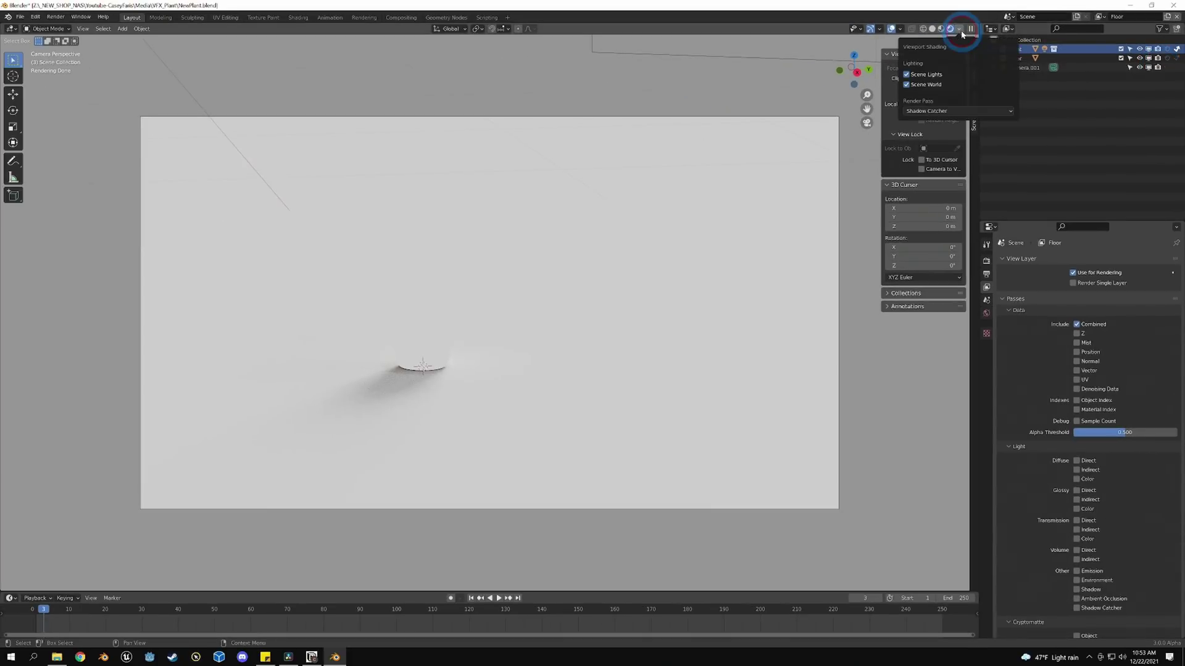
{"action": "left_click", "coordinate": [960, 112]}
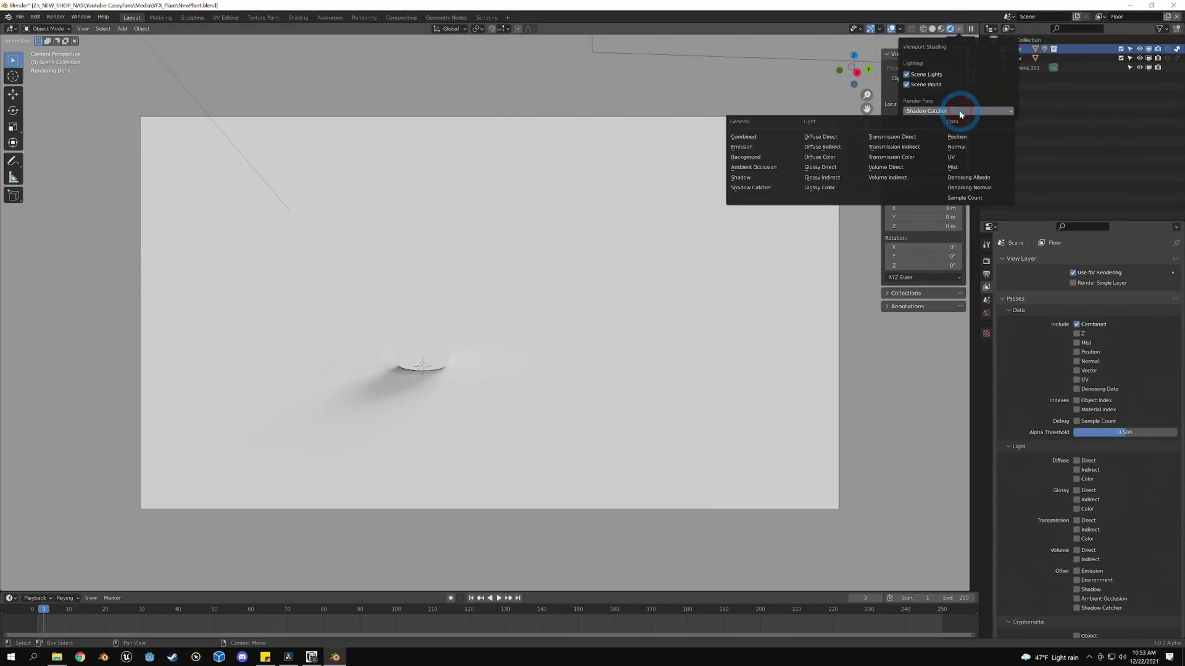
{"action": "left_click", "coordinate": [765, 136]}
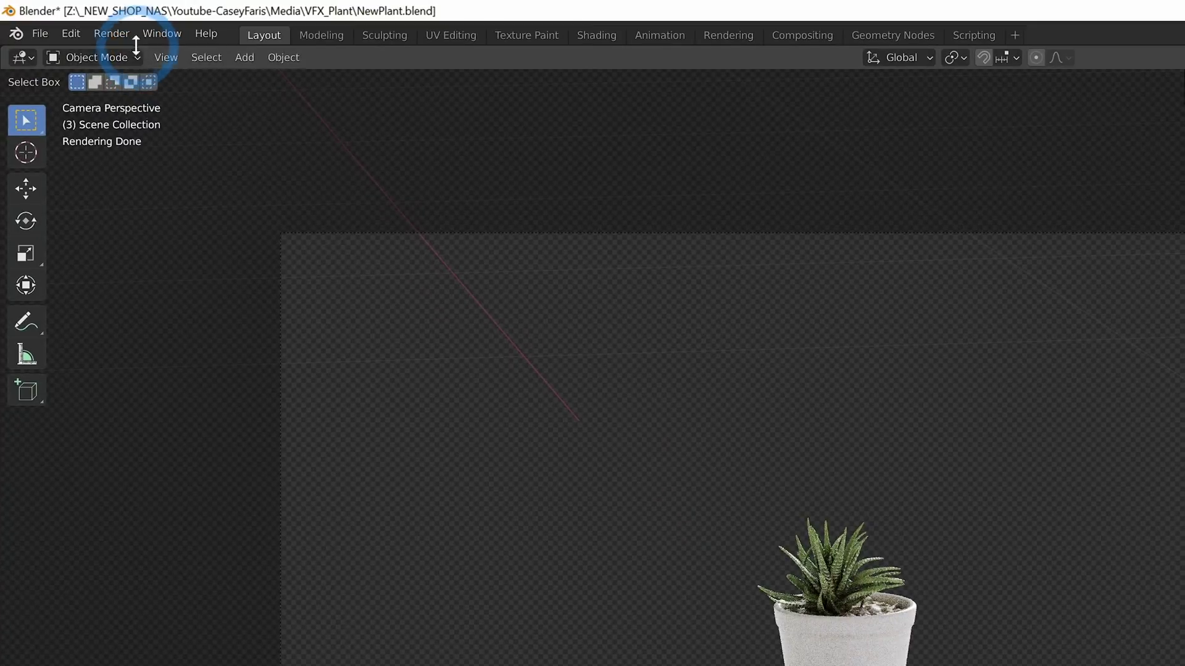
Render the current frame with Render > Render Image.
{"action": "left_click", "coordinate": [124, 31]}
{"action": "left_click", "coordinate": [142, 58]}
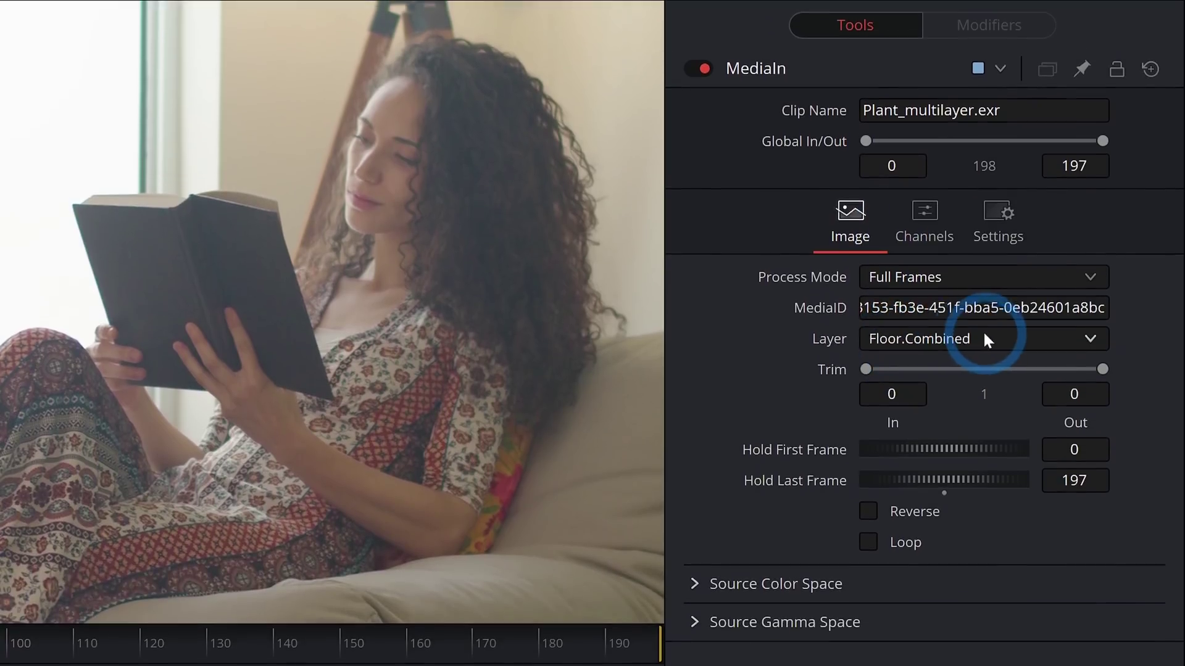
Try the Floor.Combined and Plant.Combined EXR layers, then settle on View Layer.Combined.
{"action": "left_click", "coordinate": [988, 340]}
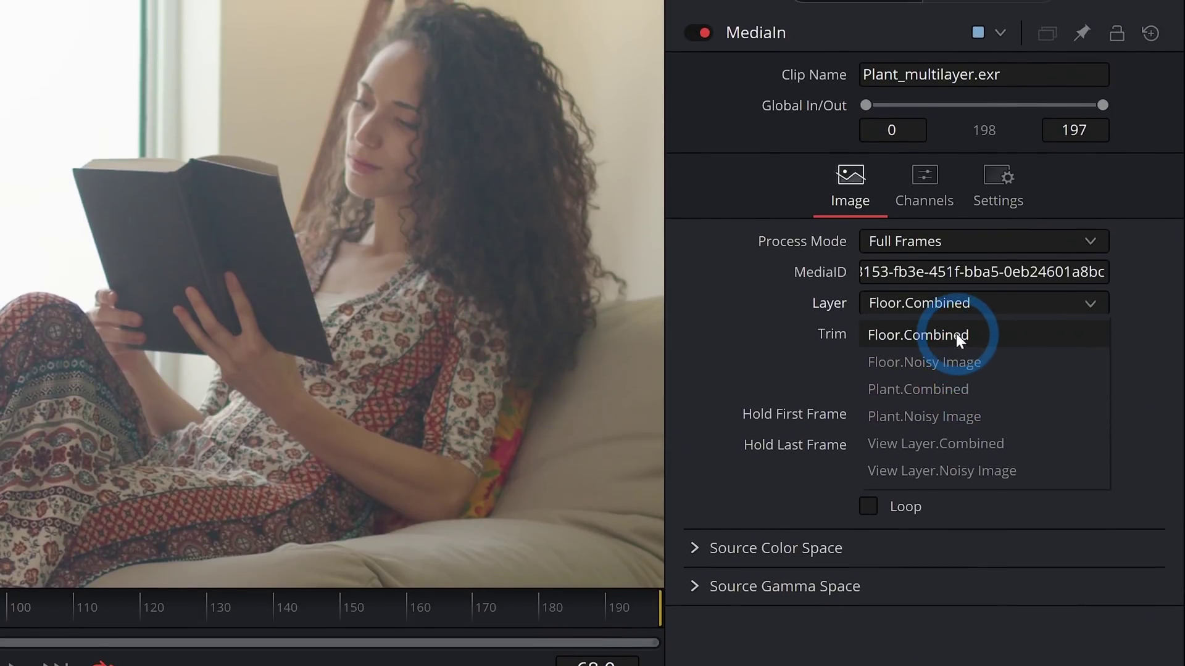
{"action": "left_click", "coordinate": [956, 334]}
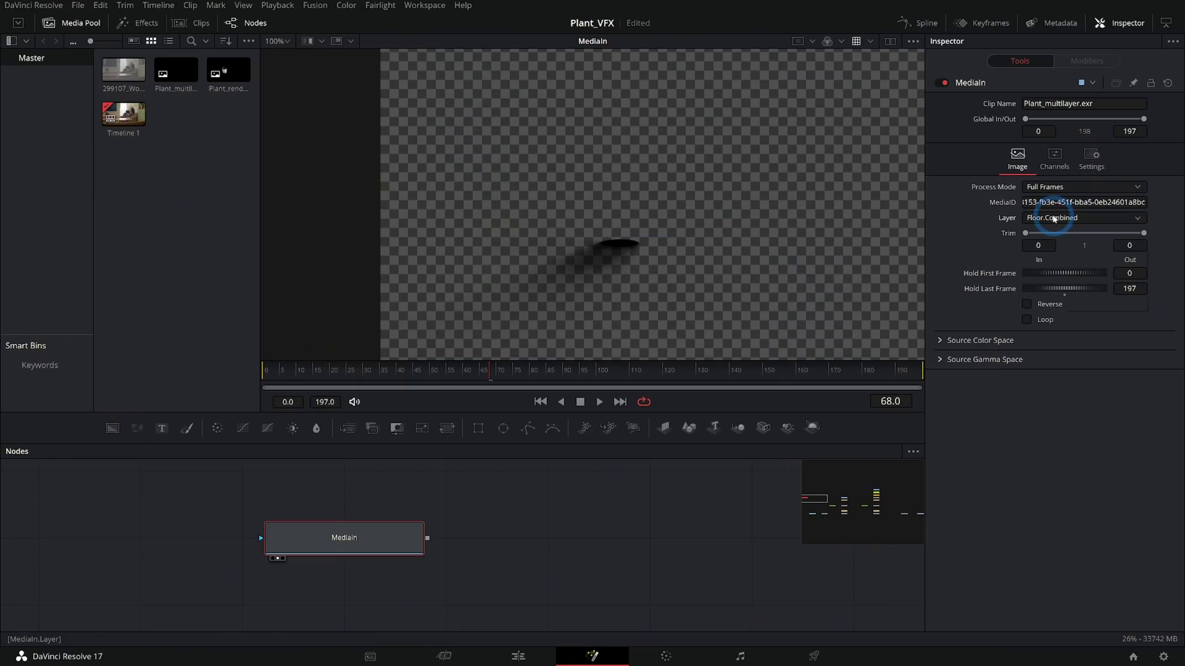
{"action": "left_click", "coordinate": [1052, 218]}
{"action": "left_click", "coordinate": [1052, 261]}
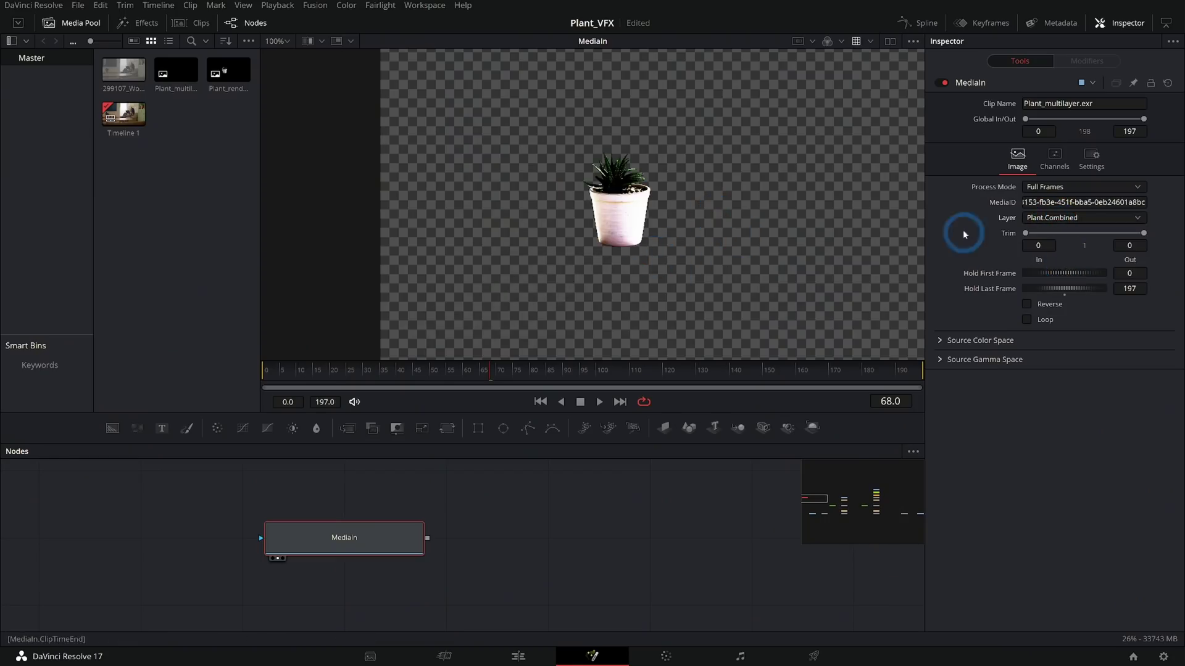
{"action": "left_click", "coordinate": [1080, 216]}
{"action": "left_click", "coordinate": [1069, 293]}
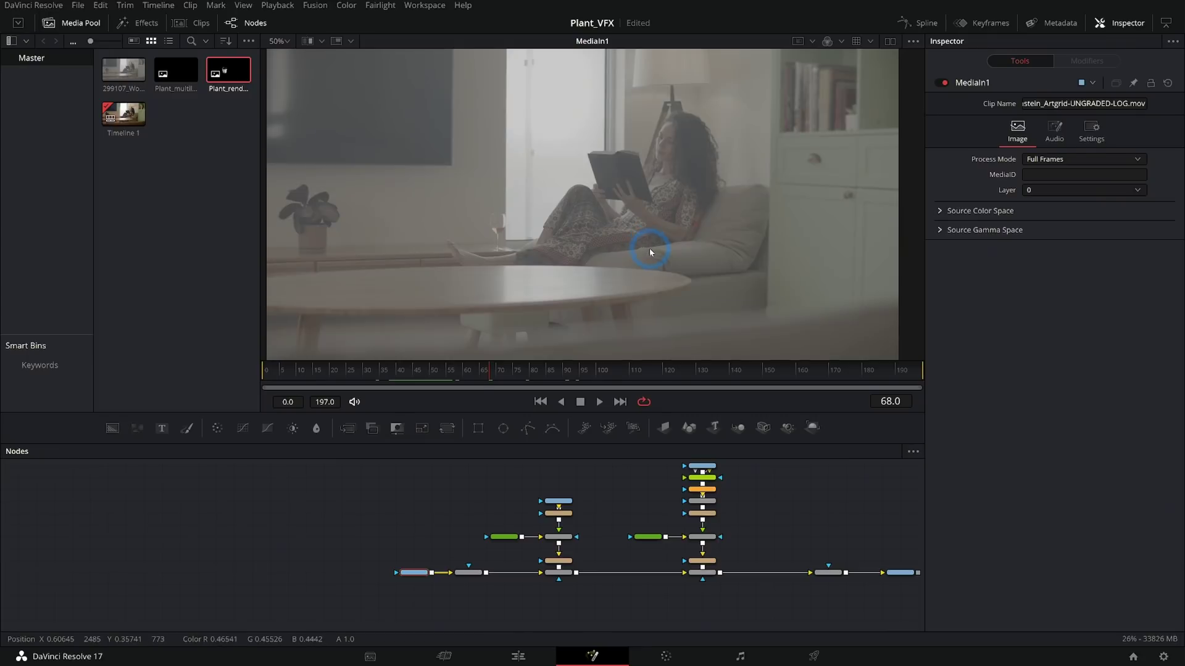
Pan the viewer to shift the plant render slightly right.
{"action": "middle_click_drag", "start_coordinate": [665, 255], "coordinate": [688, 257]}
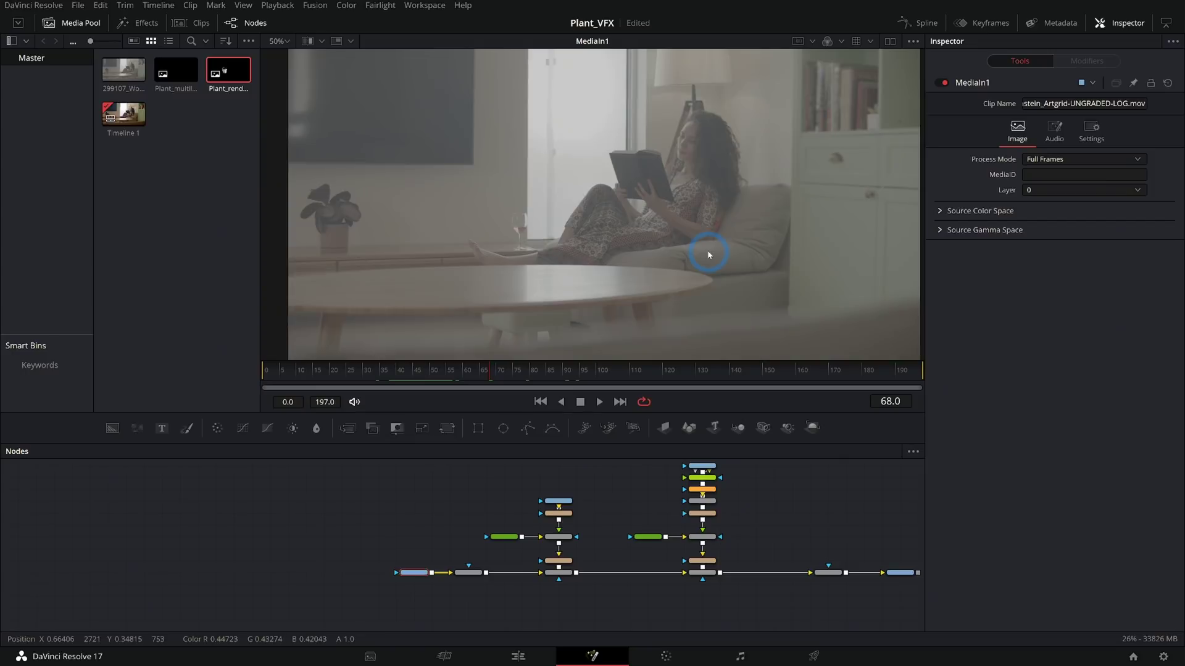
Select the CineonLog1 node, save the project, and load CineonLog1 into the viewer.
{"action": "scroll", "coordinate": [537, 582], "scroll_direction": "up", "scroll_amount": 5, "text": "ctrl"}
{"action": "left_click", "coordinate": [549, 574]}
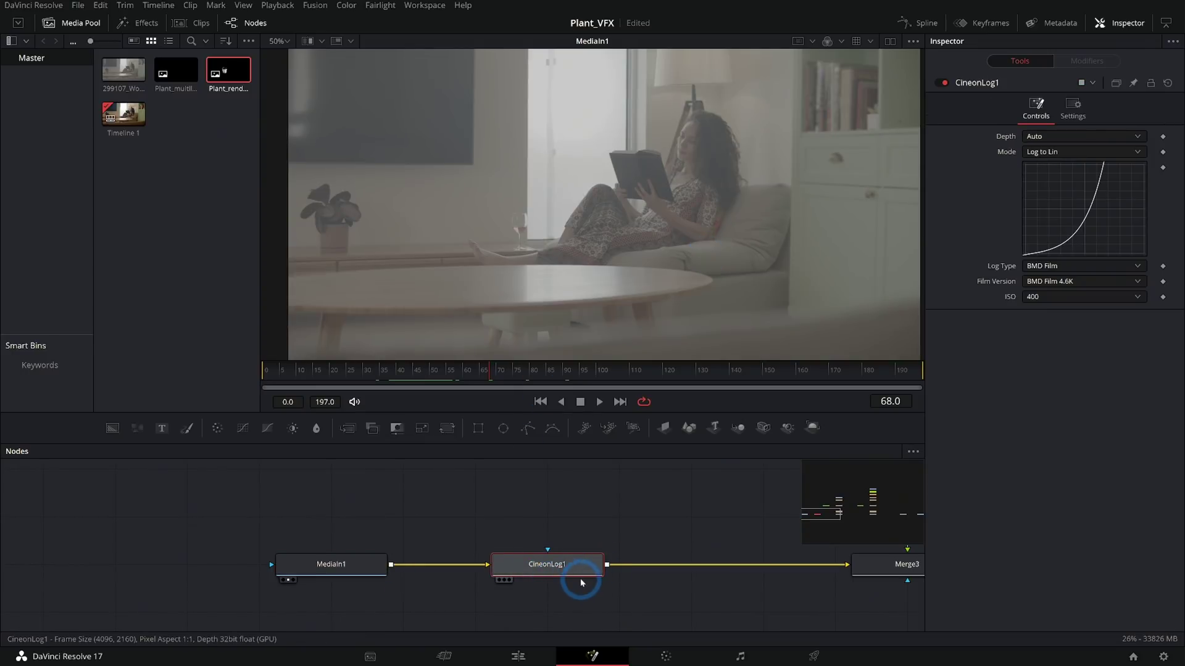
{"action": "key", "text": "ctrl+s"}
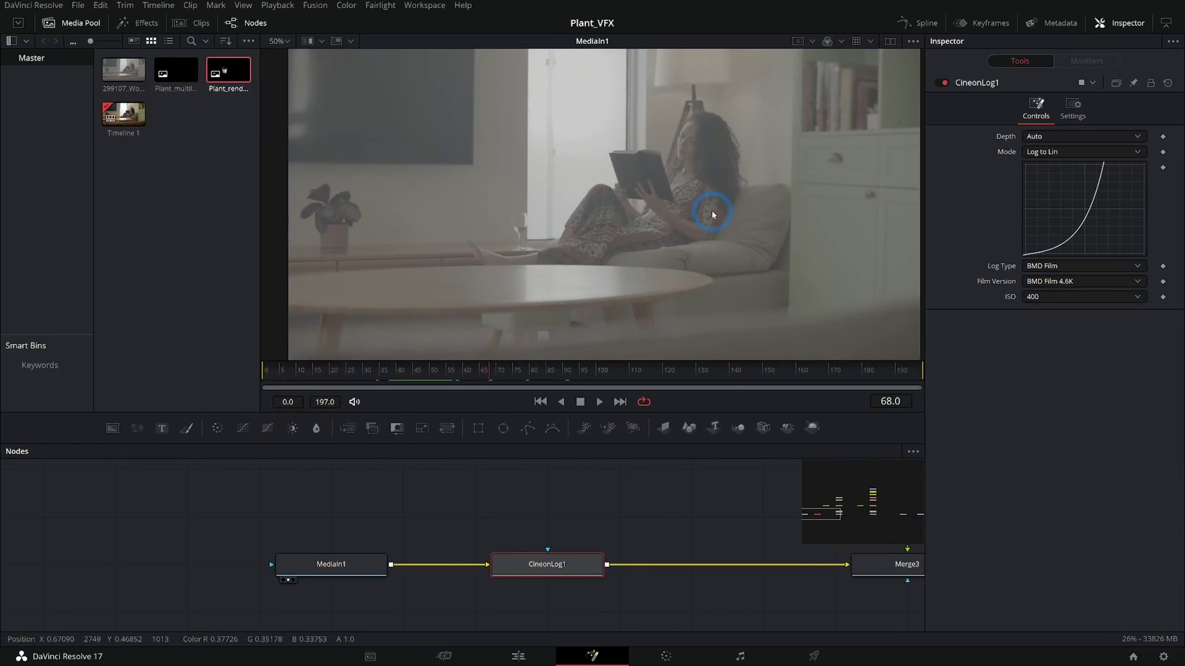
{"action": "key", "text": "1"}
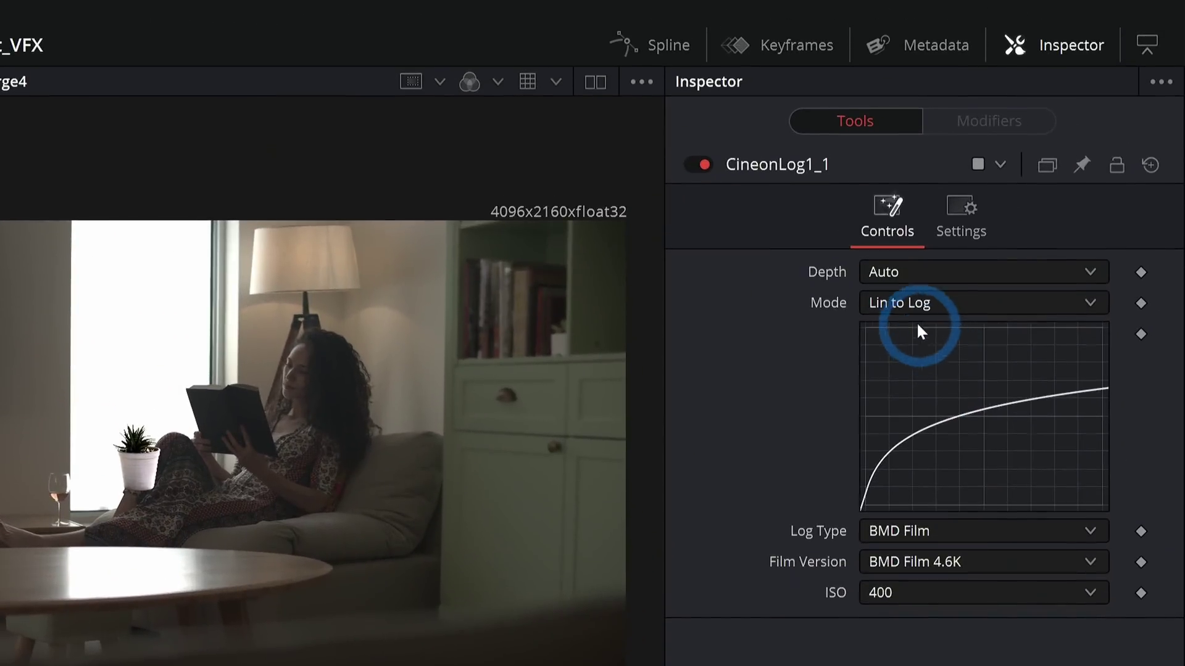
Set CineonLog1_1's Mode to Lin to Log.
{"action": "scroll", "coordinate": [1040, 154], "scroll_direction": "down", "scroll_amount": 1}
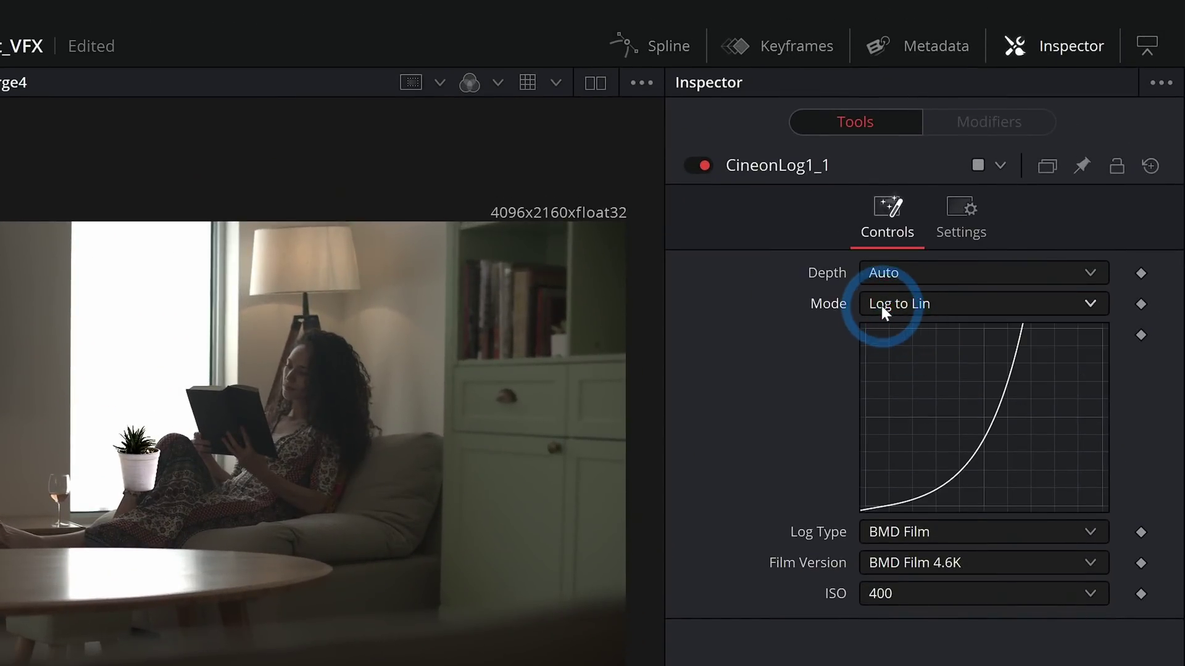
{"action": "left_click", "coordinate": [886, 307]}
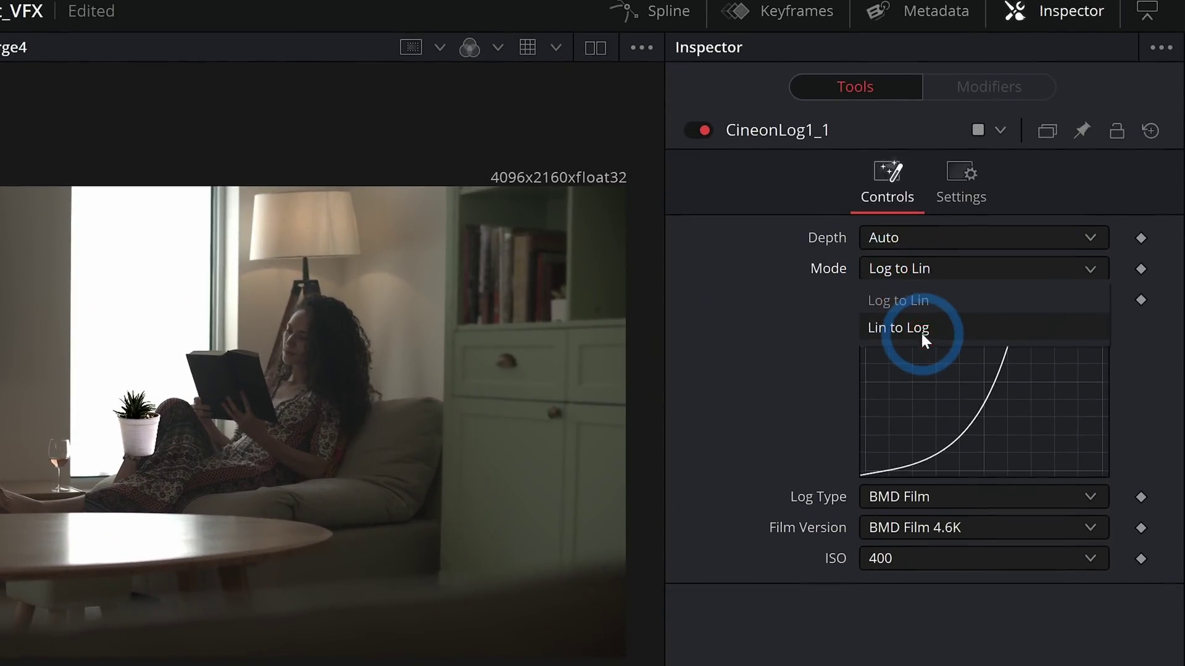
{"action": "left_click", "coordinate": [922, 334]}
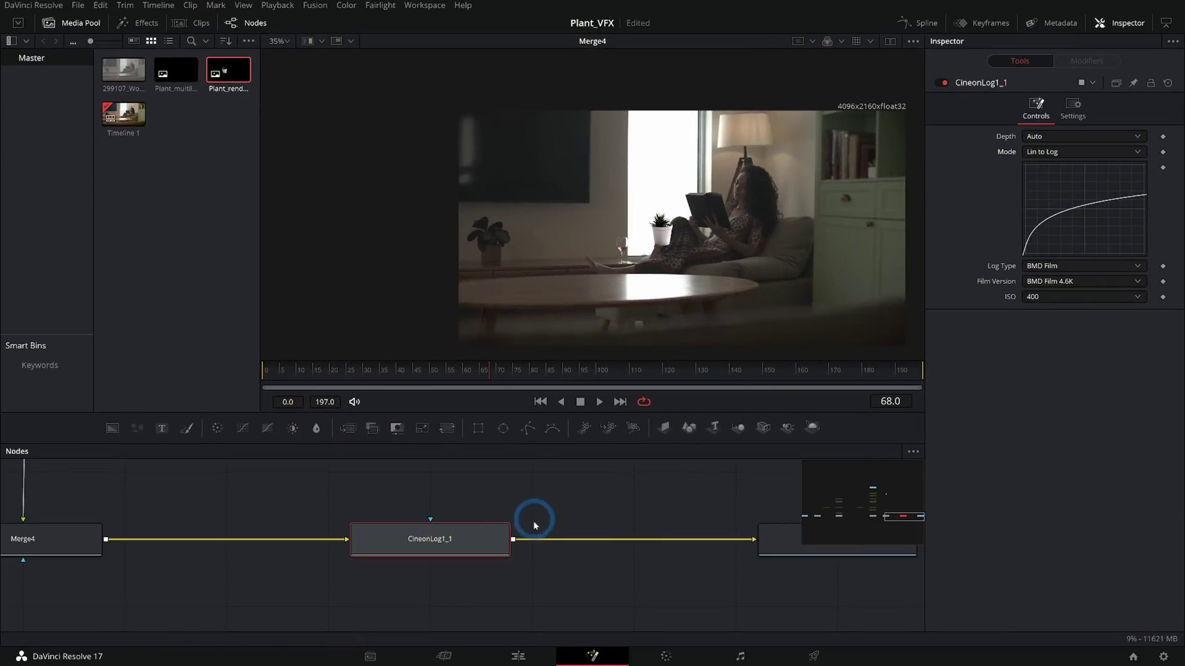
Show CineonLog1_1's flat log output in the viewer and pan the image.
{"action": "left_click_drag", "start_coordinate": [469, 533], "coordinate": [674, 245]}
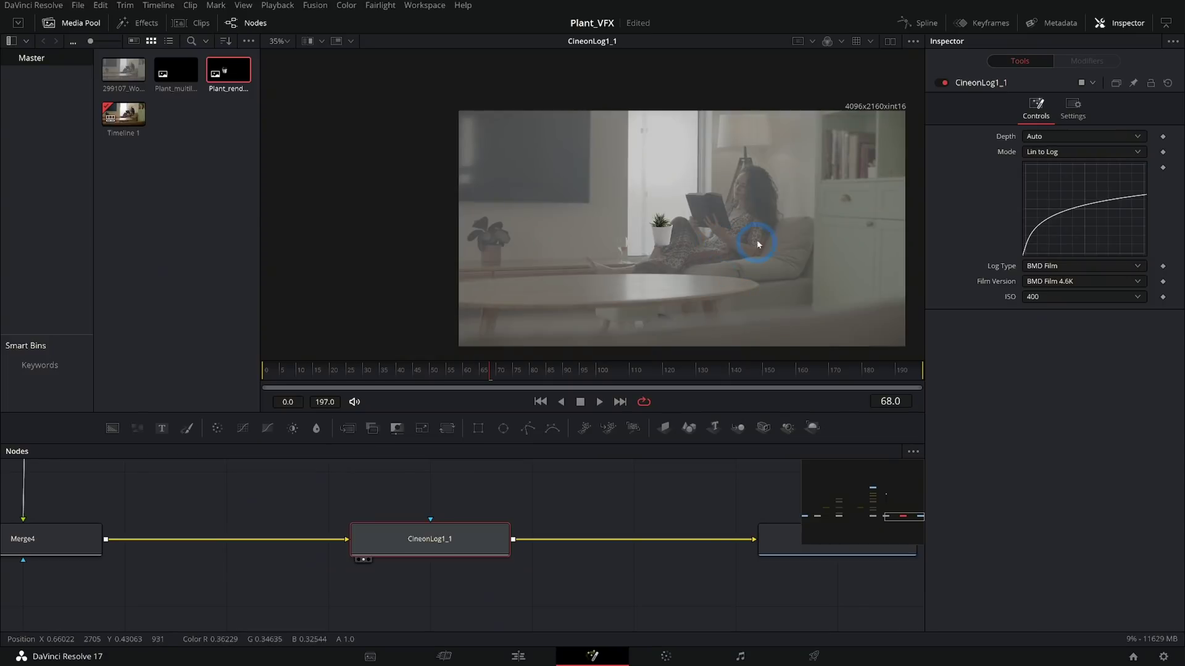
{"action": "middle_click_drag", "start_coordinate": [812, 183], "coordinate": [713, 193]}
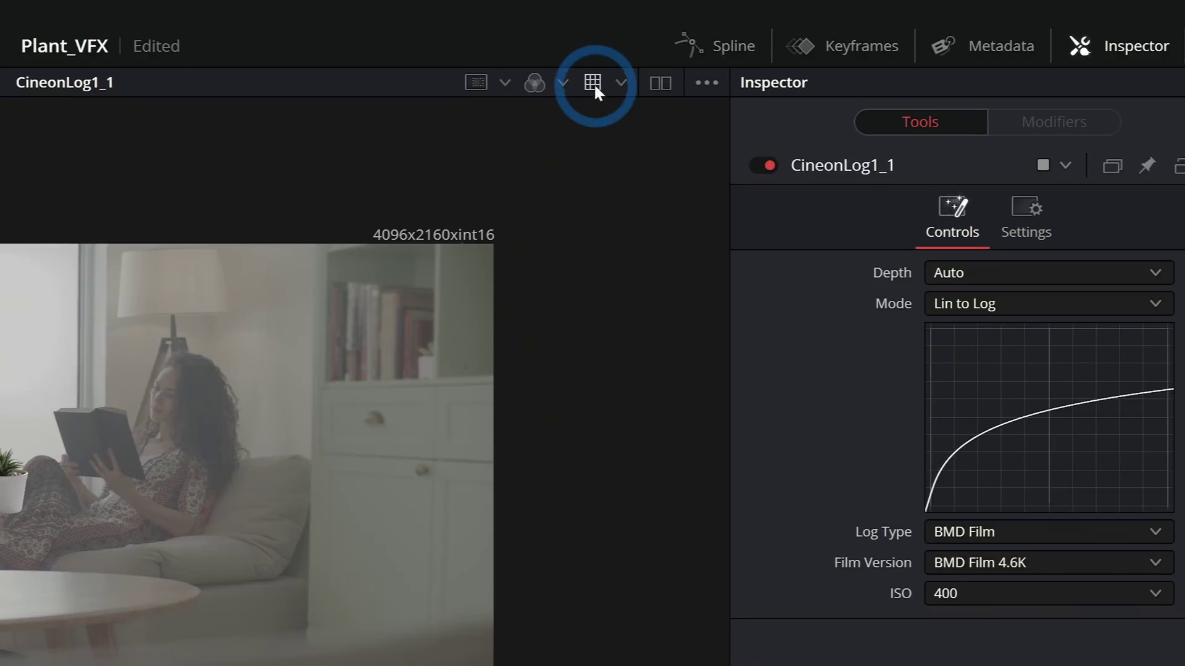
{"action": "left_click", "coordinate": [593, 83]}
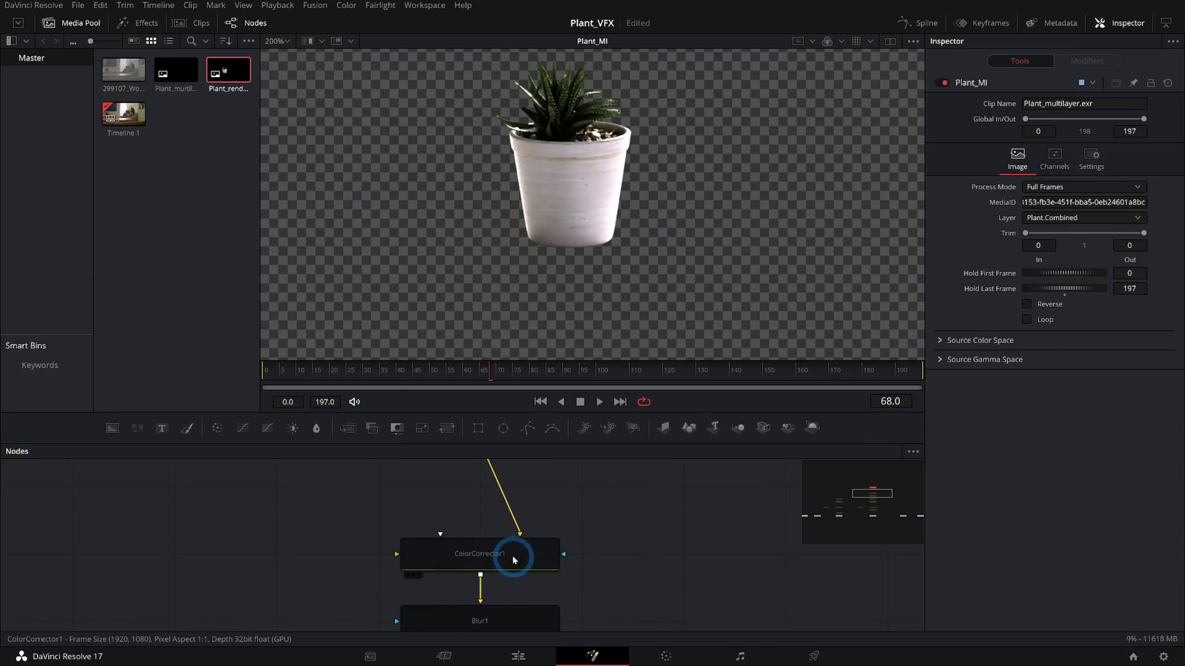
Select ColorCorrector1 to inspect the plant's colour correction settings.
{"action": "left_click", "coordinate": [514, 558]}
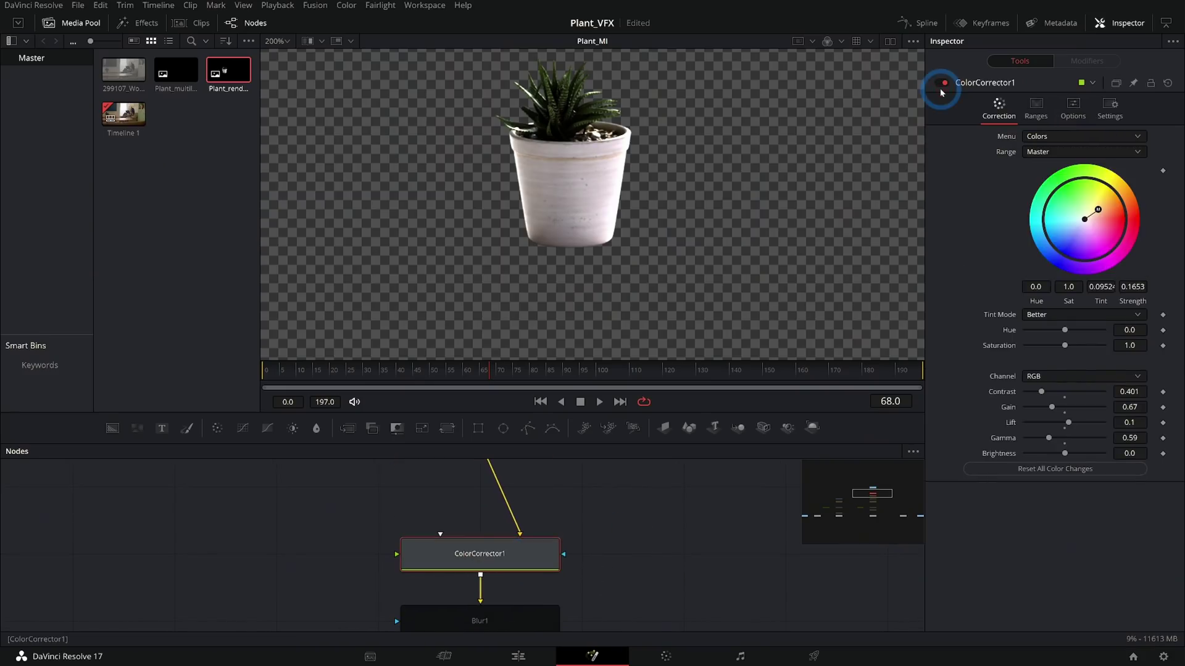
View the plant through ColorCorrector1, Blur1 and Grain1 in turn to check each.
{"action": "key", "text": "1"}
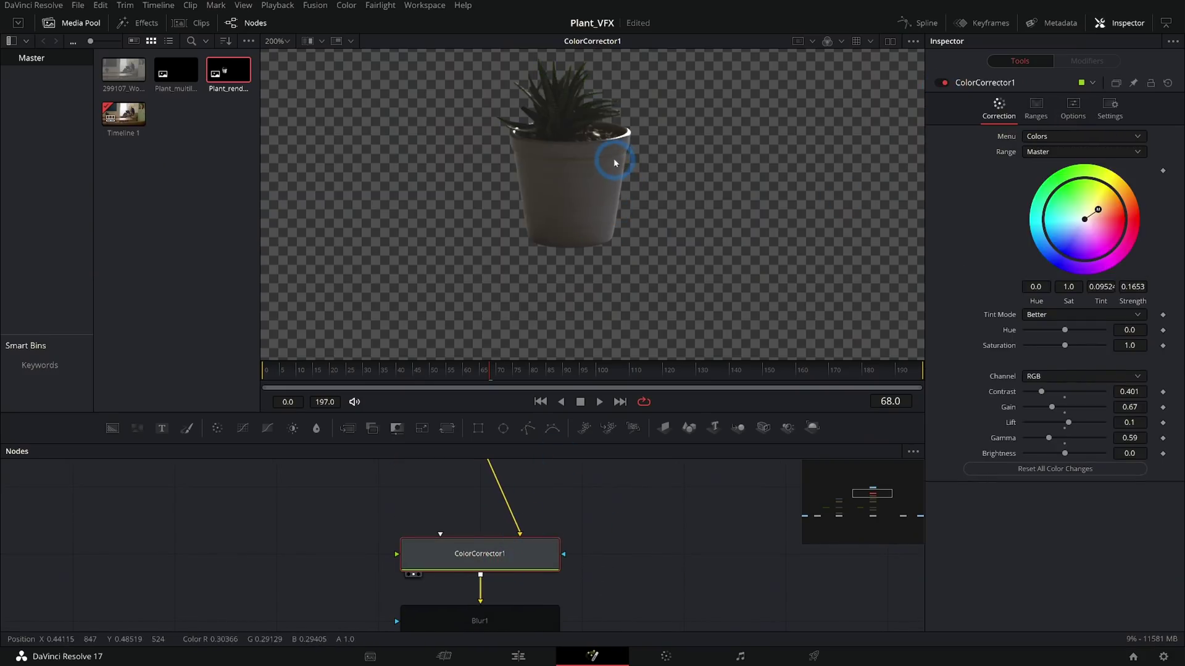
{"action": "scroll", "coordinate": [615, 469], "scroll_direction": "down", "scroll_amount": 2}
{"action": "left_click", "coordinate": [528, 549]}
{"action": "left_click", "coordinate": [942, 82]}
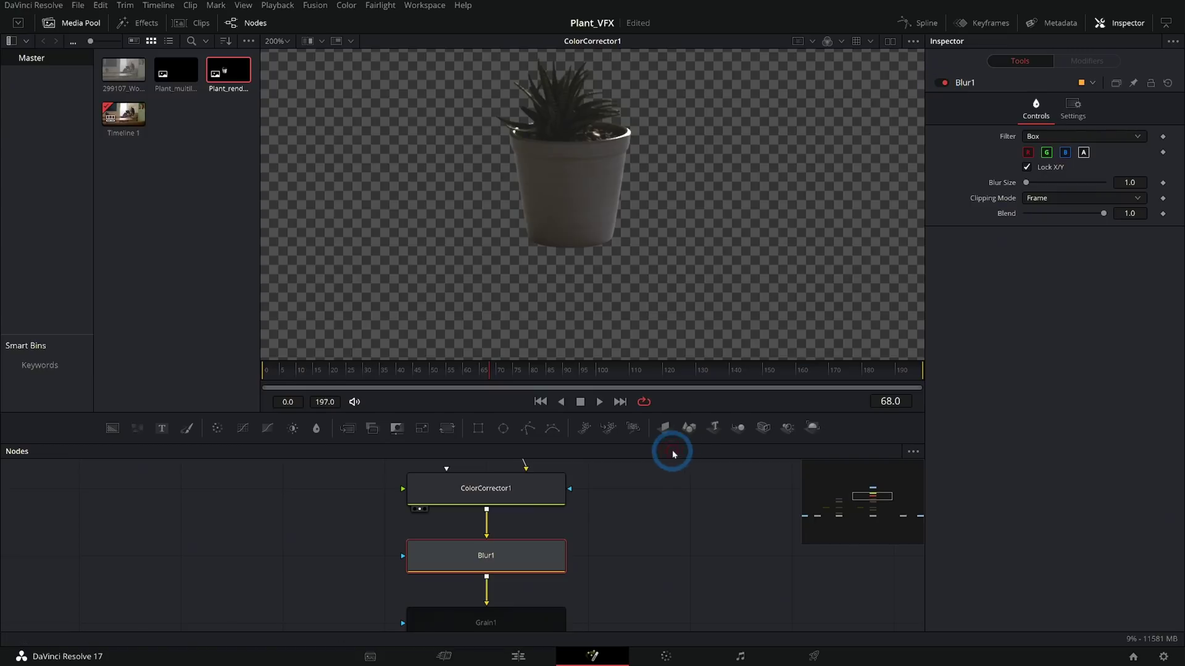
{"action": "scroll", "coordinate": [630, 580], "scroll_direction": "down", "scroll_amount": 2}
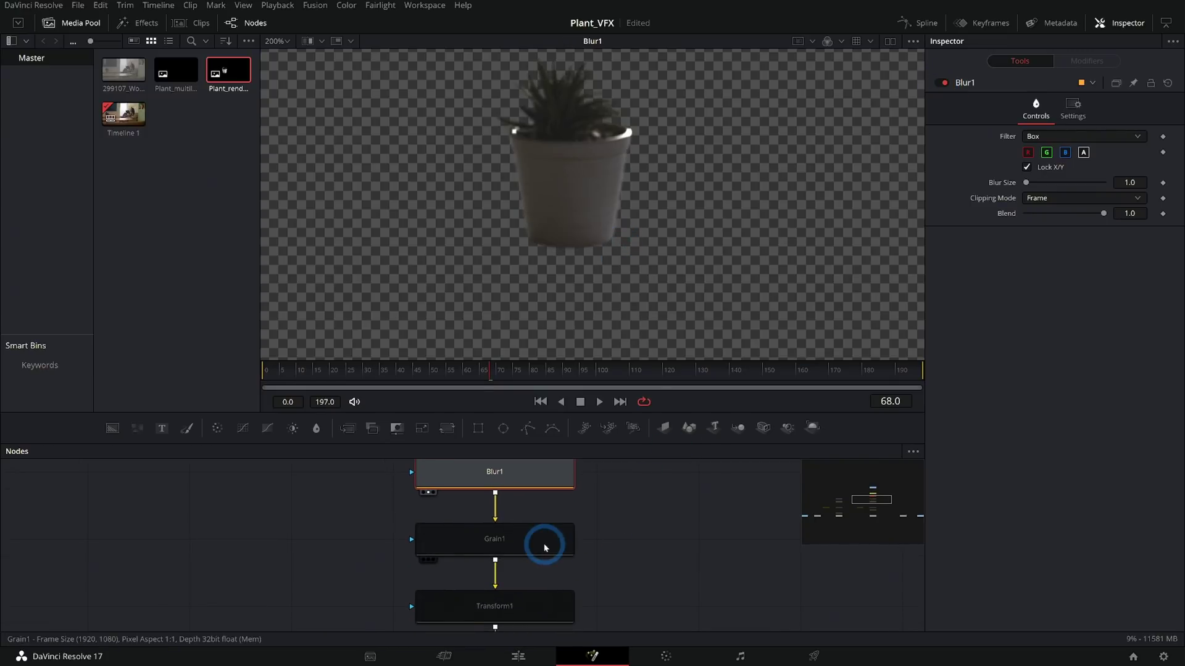
{"action": "left_click", "coordinate": [542, 545]}
{"action": "scroll", "coordinate": [592, 188], "scroll_direction": "up", "scroll_amount": 3}
{"action": "key", "text": "1"}
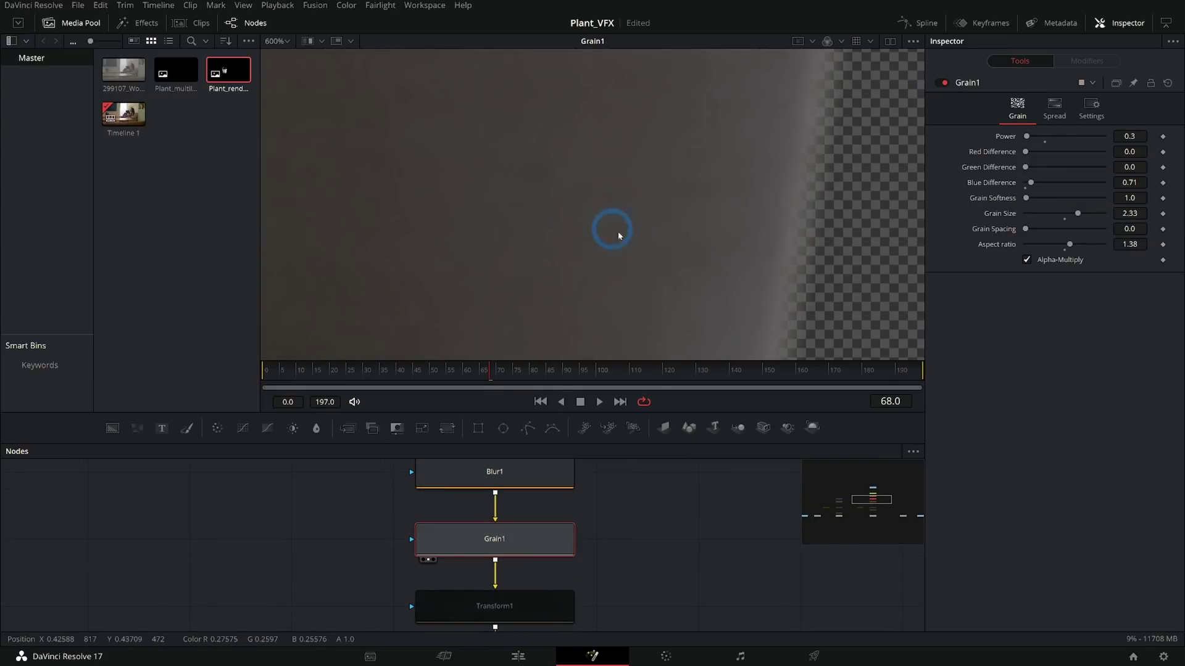
Move Transform1's centre so the plant shifts slightly up and left on the table.
{"action": "scroll", "coordinate": [635, 224], "scroll_direction": "down", "scroll_amount": 3}
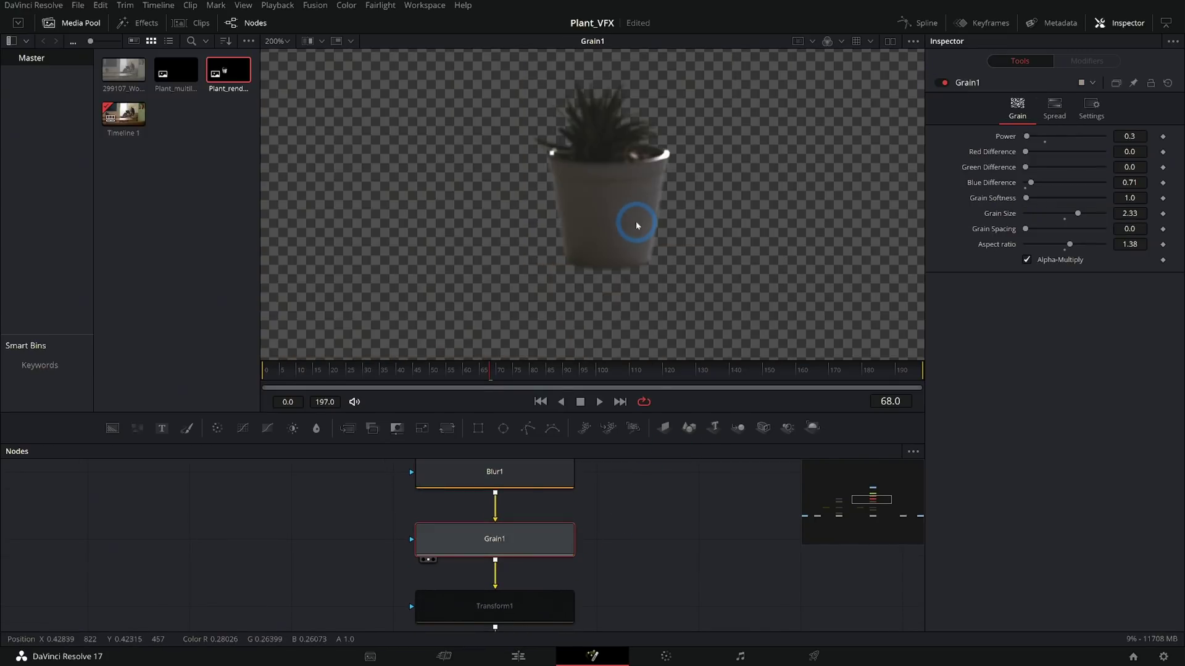
{"action": "left_click", "coordinate": [494, 606]}
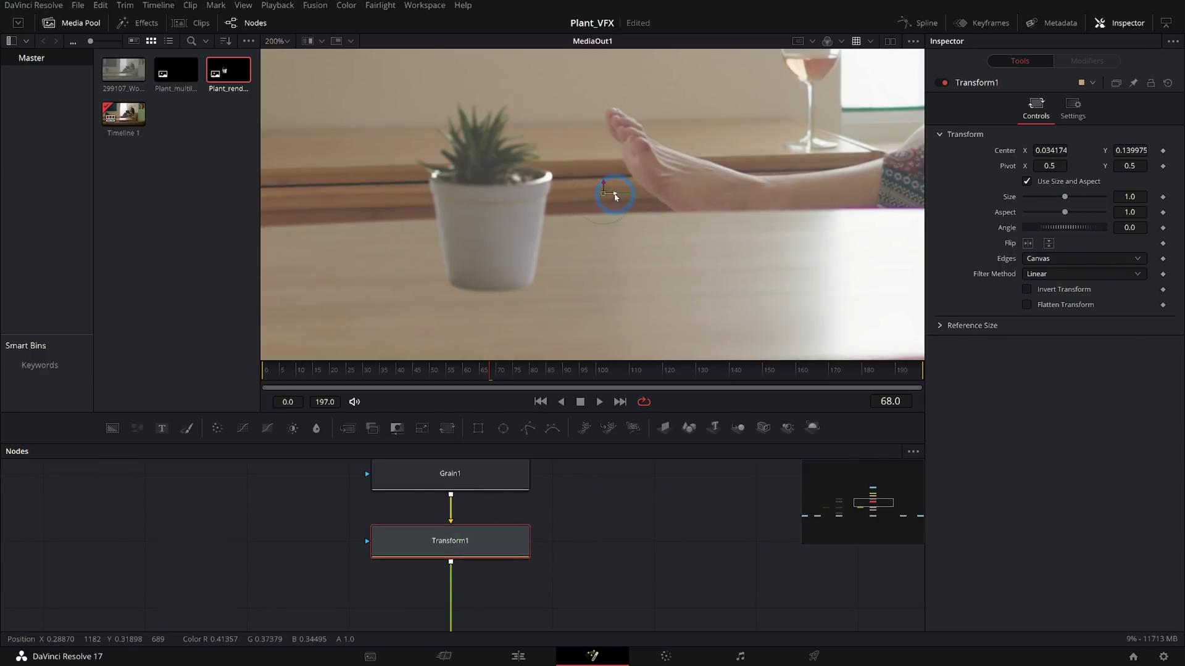
{"action": "left_click_drag", "start_coordinate": [622, 194], "coordinate": [607, 185]}
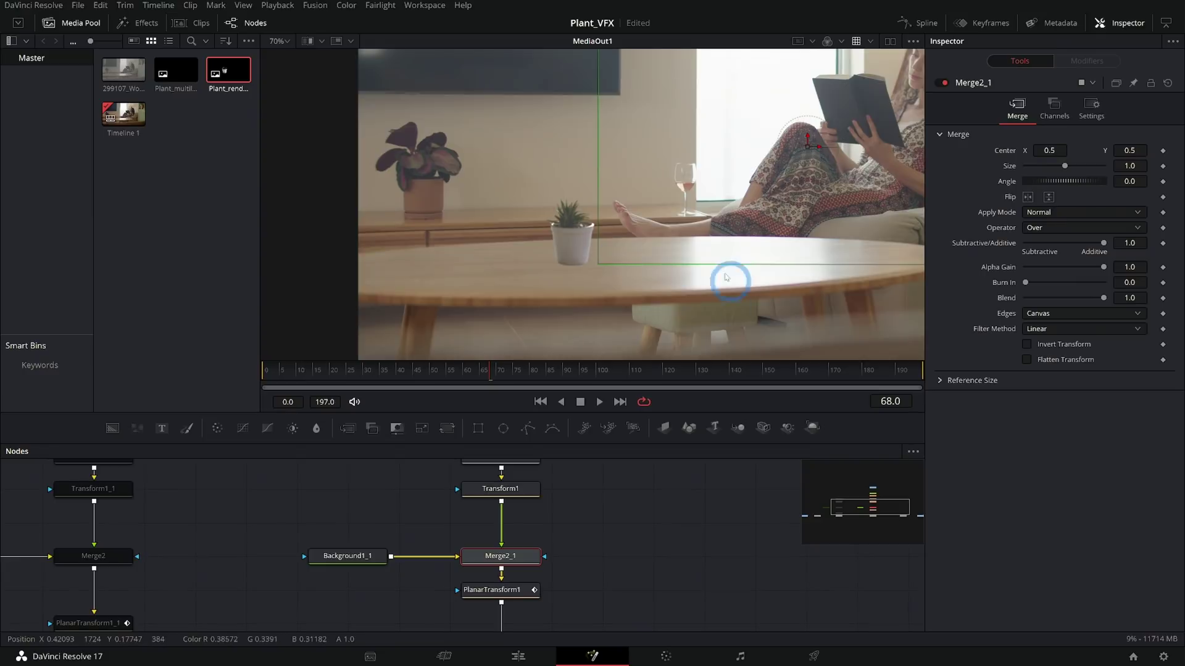
{"action": "scroll", "coordinate": [648, 253], "scroll_direction": "down", "scroll_amount": 3}
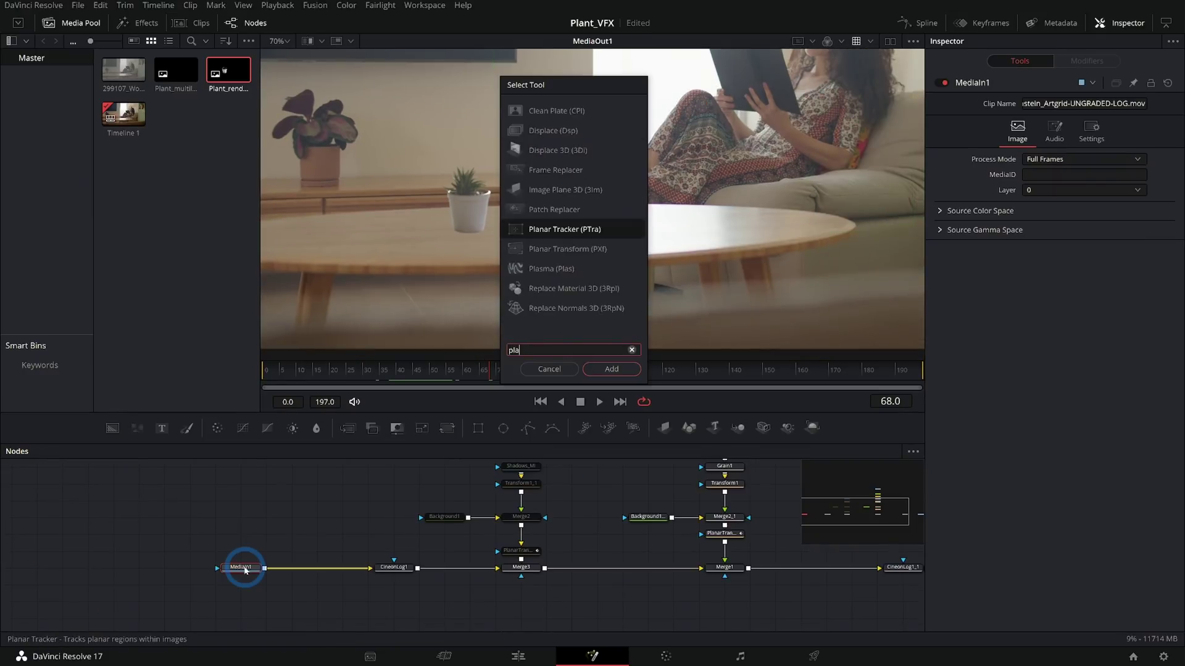
Add a planar tracker and track the table to the end with translation, rotation and scale from reference frame 68.
{"action": "type", "text": "n"}
{"action": "key", "text": "Return"}
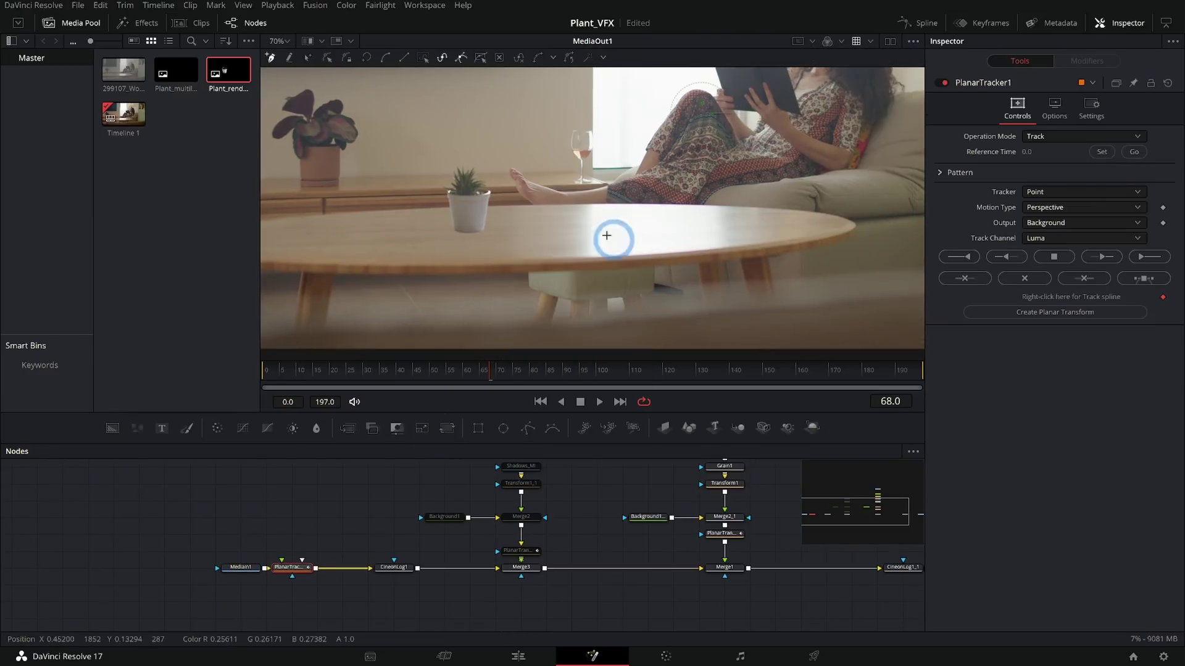
{"action": "scroll", "coordinate": [520, 272], "scroll_direction": "up", "scroll_amount": 3}
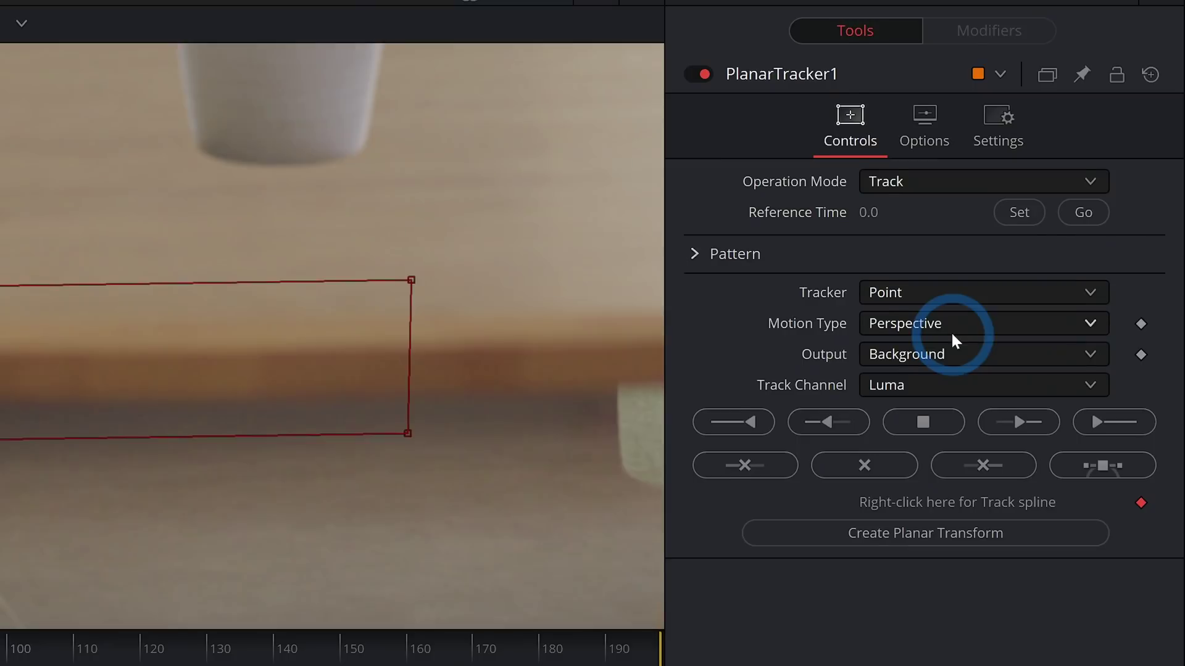
{"action": "left_click", "coordinate": [1072, 210]}
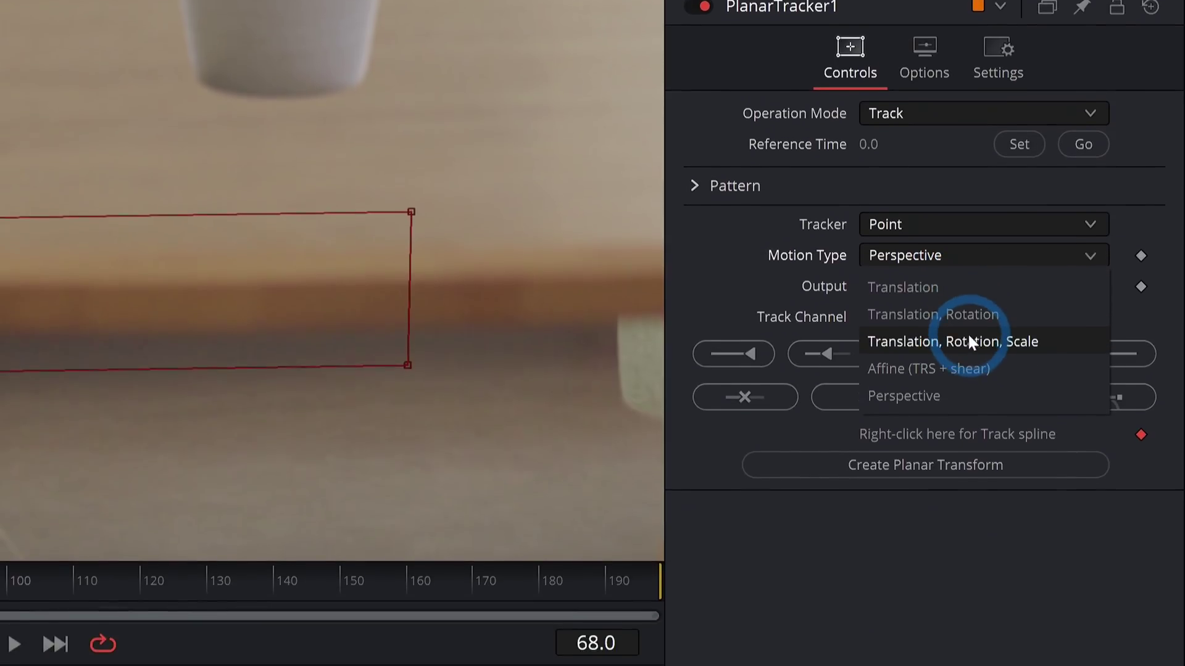
{"action": "left_click", "coordinate": [970, 341]}
{"action": "left_click", "coordinate": [1018, 144]}
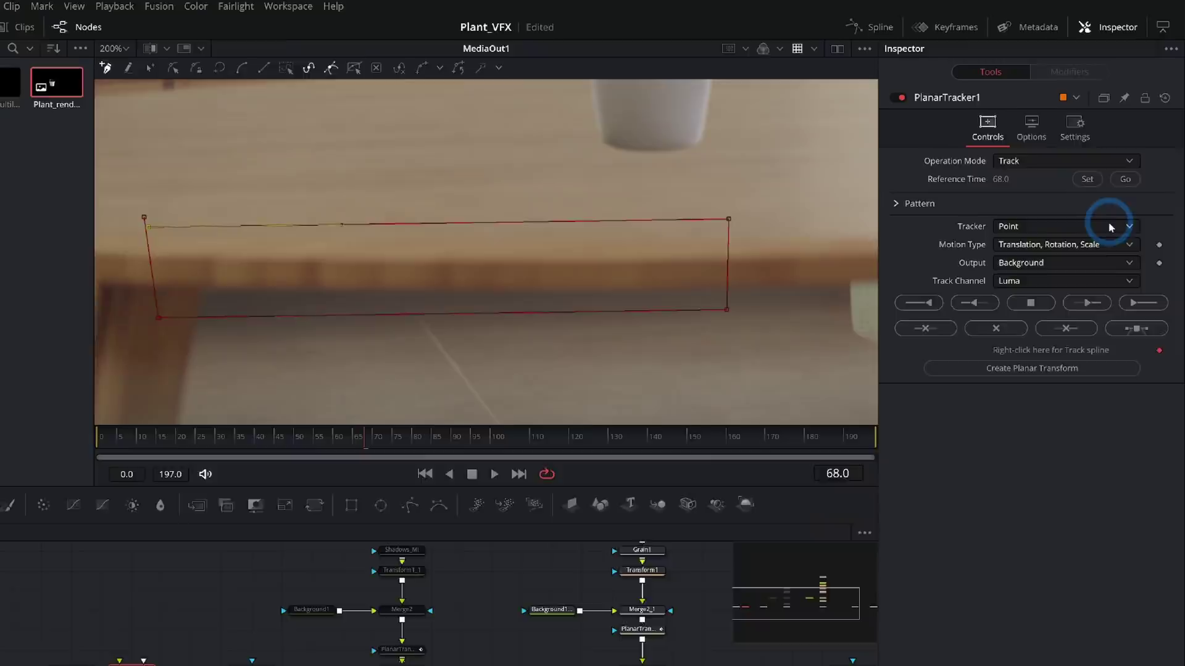
{"action": "left_click", "coordinate": [1108, 516]}
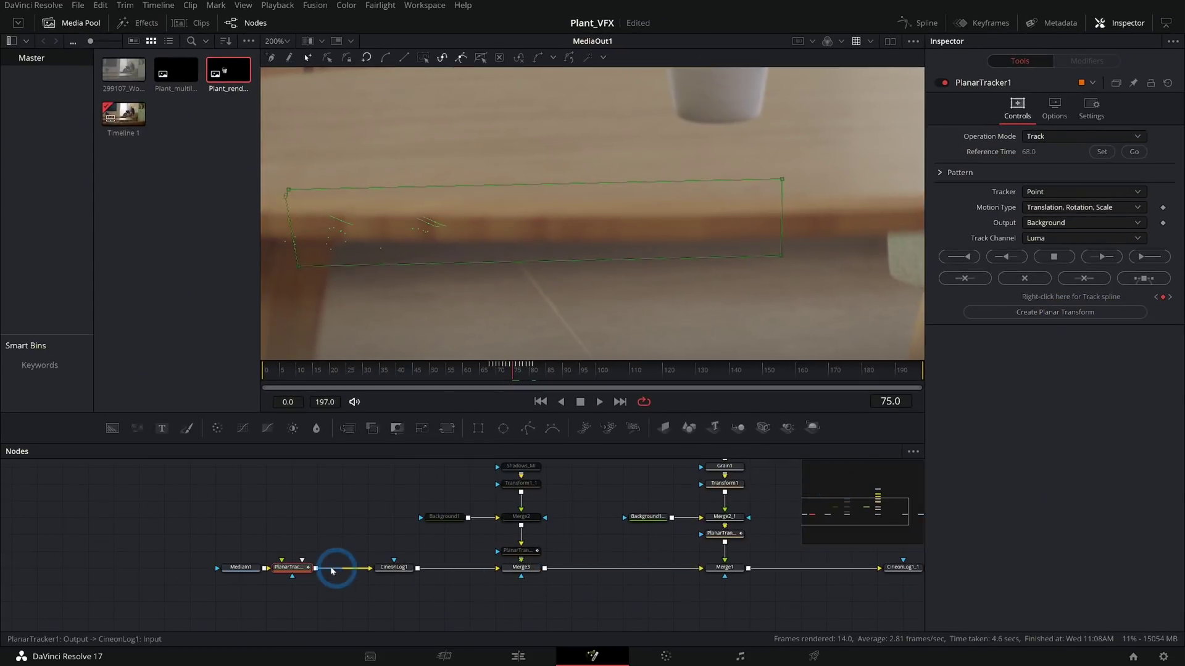
Create a planar transform from the track and check the composite at frames 75 and 77.
{"action": "left_click", "coordinate": [727, 535]}
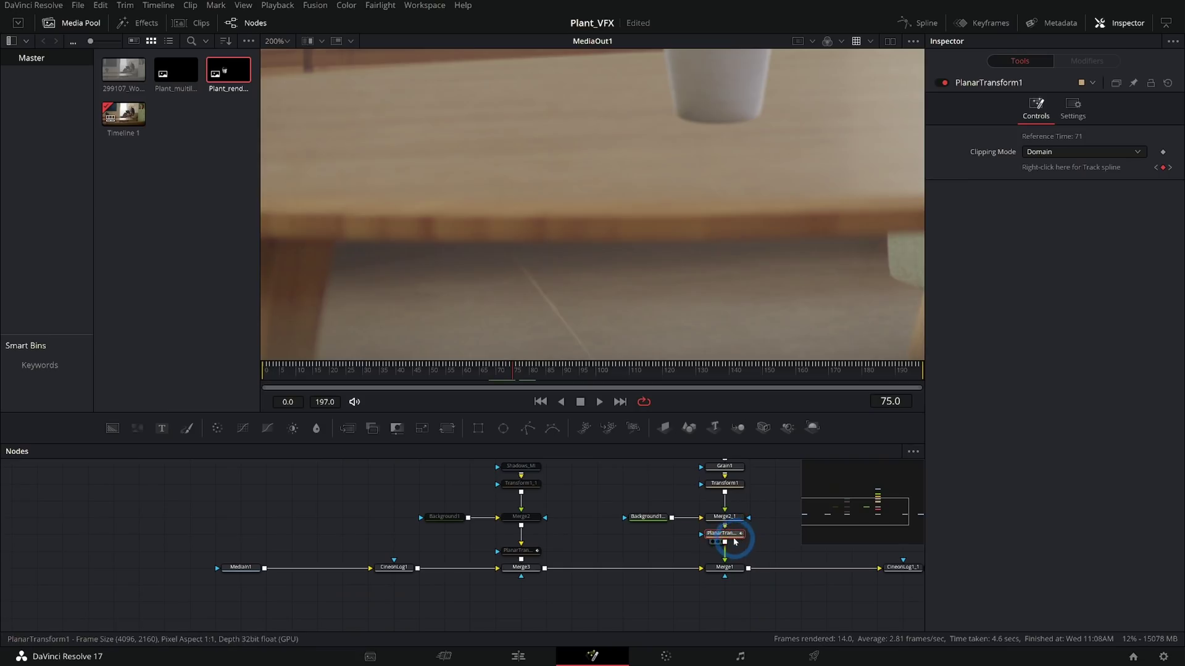
{"action": "left_click", "coordinate": [515, 371]}
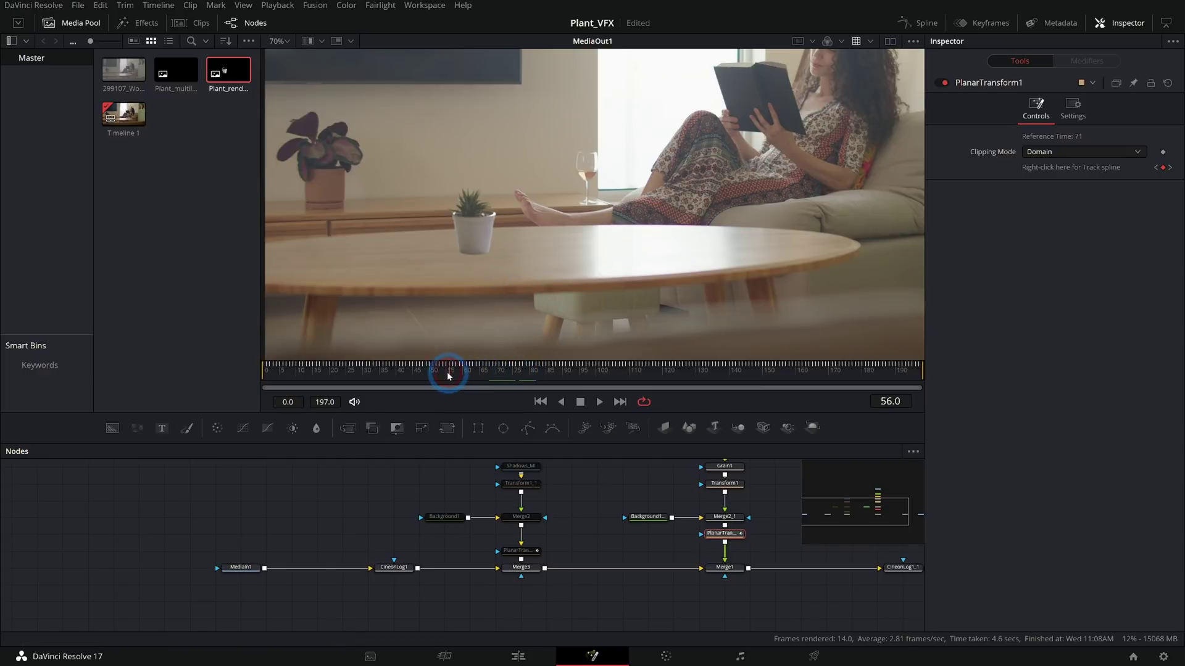
{"action": "left_click", "coordinate": [595, 282]}
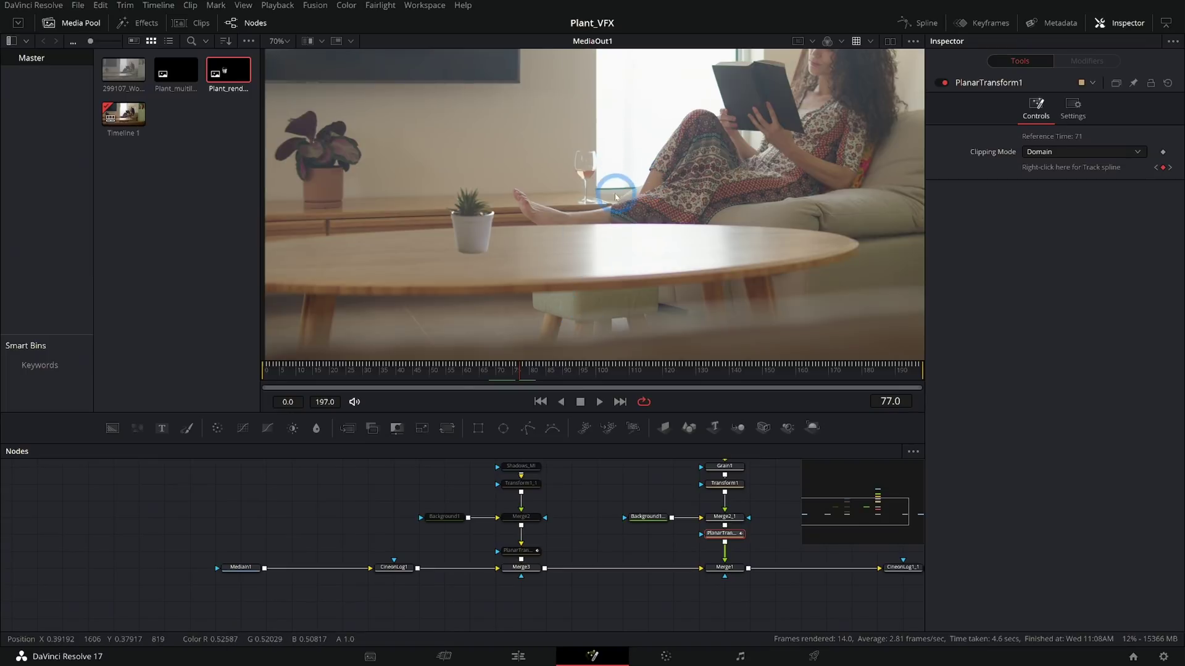
{"action": "left_click_drag", "start_coordinate": [646, 517], "coordinate": [705, 198]}
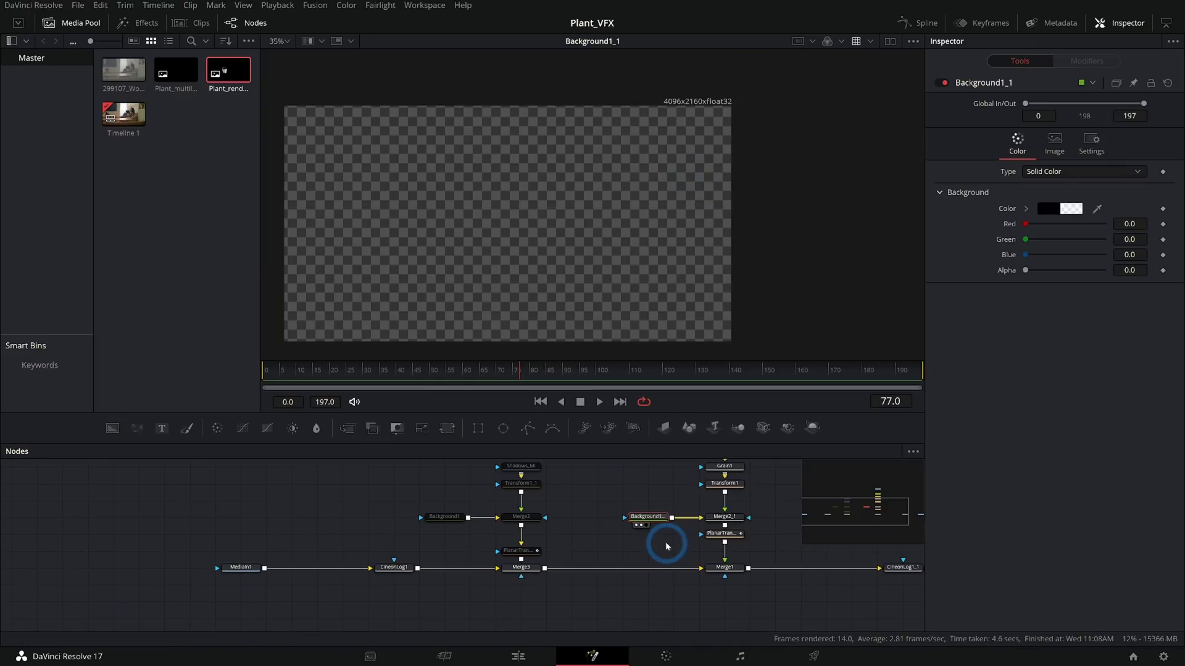
{"action": "scroll", "coordinate": [704, 113], "scroll_direction": "up", "scroll_amount": 5}
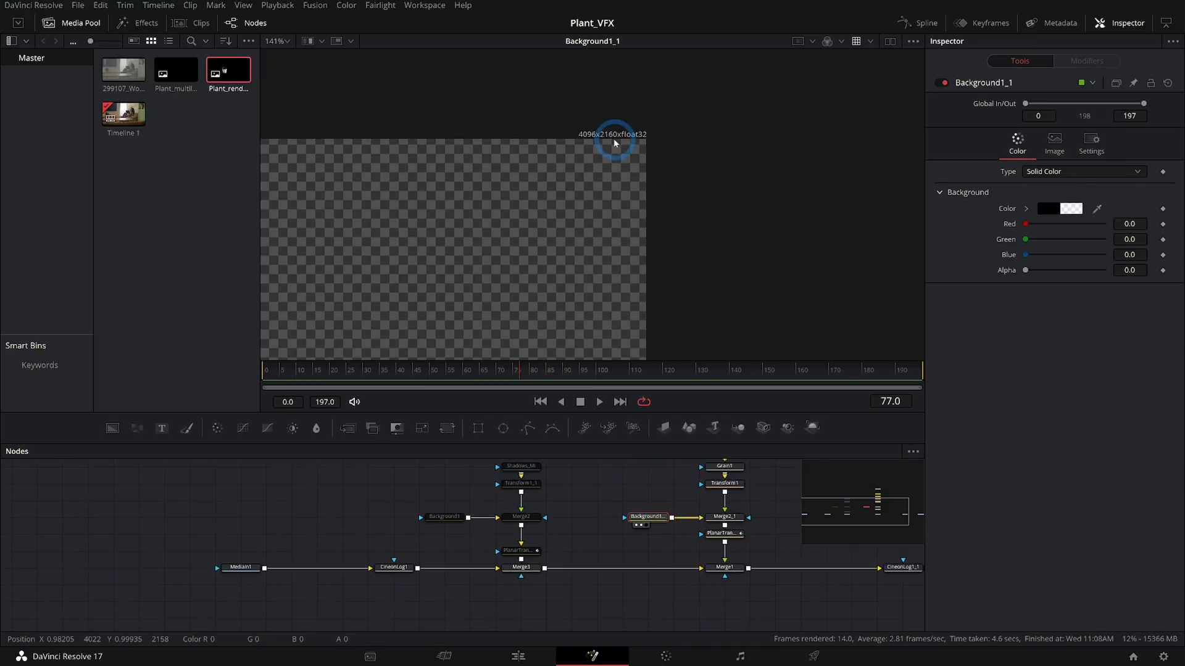
{"action": "left_click_drag", "start_coordinate": [724, 517], "coordinate": [558, 230]}
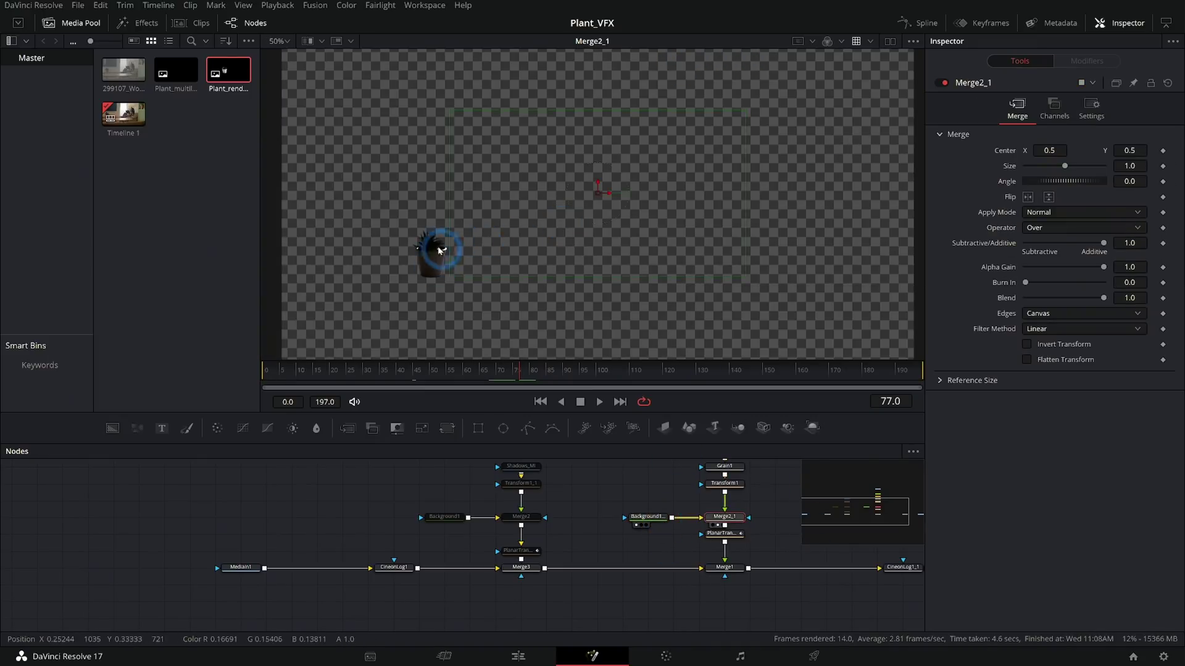
{"action": "scroll", "coordinate": [490, 272], "scroll_direction": "down", "scroll_amount": 2}
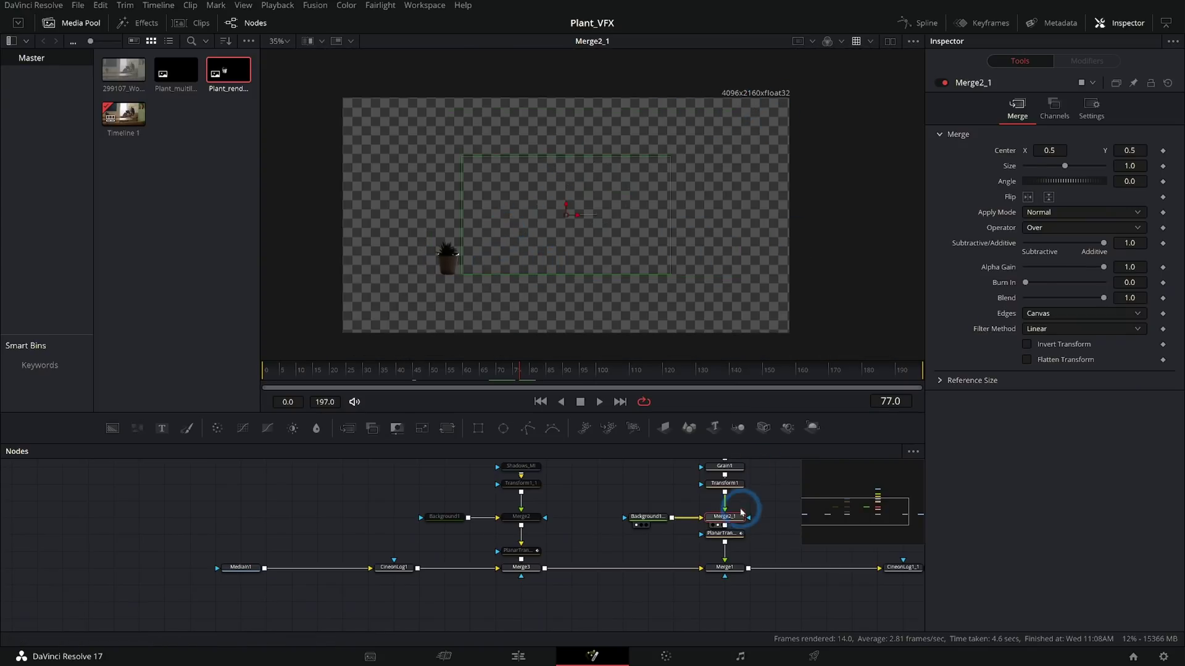
{"action": "left_click", "coordinate": [722, 534]}
{"action": "left_click", "coordinate": [599, 402]}
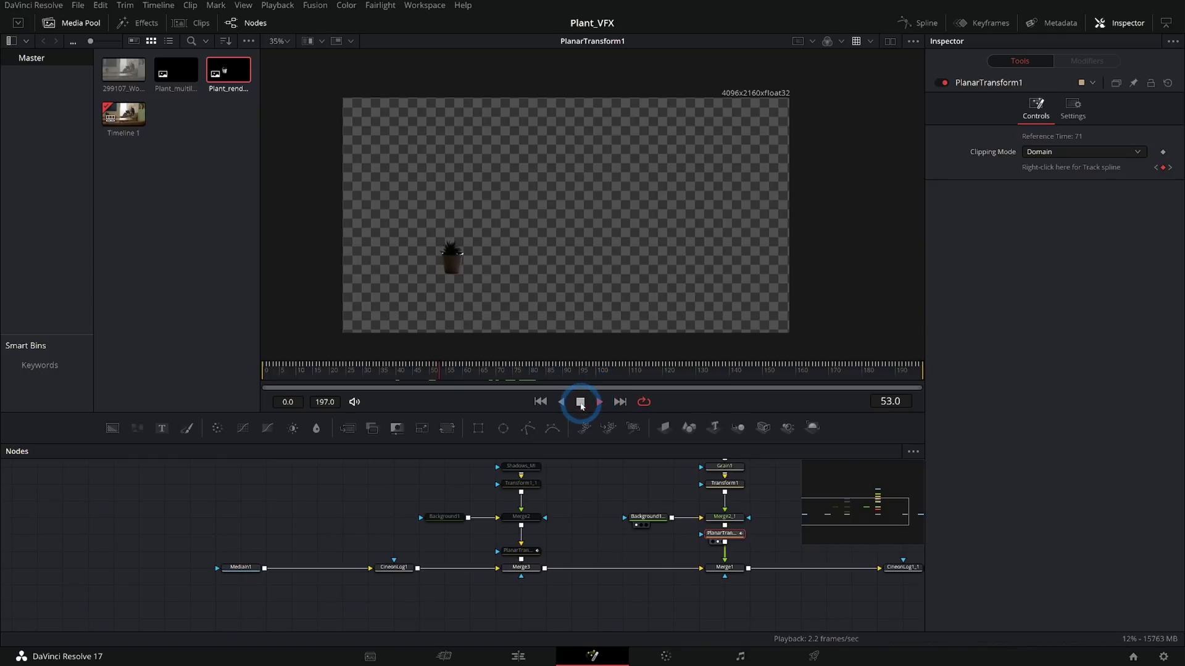
{"action": "left_click", "coordinate": [581, 402]}
{"action": "middle_click_drag", "start_coordinate": [770, 558], "coordinate": [687, 548]}
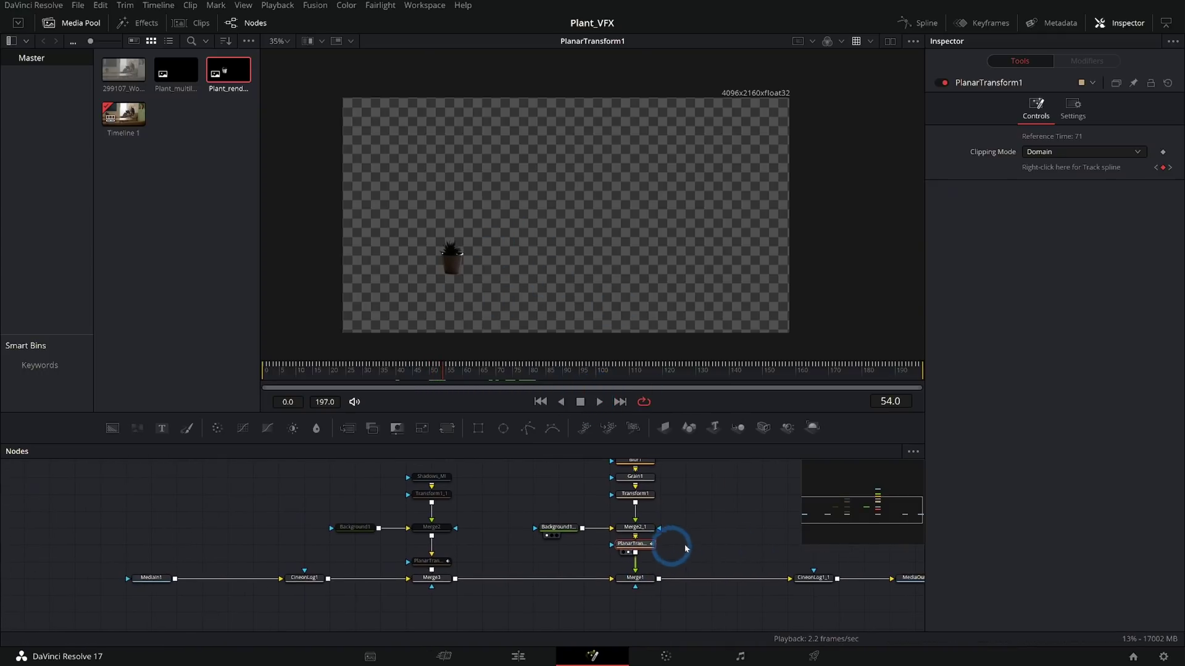
{"action": "left_click", "coordinate": [816, 573]}
{"action": "left_click", "coordinate": [455, 379]}
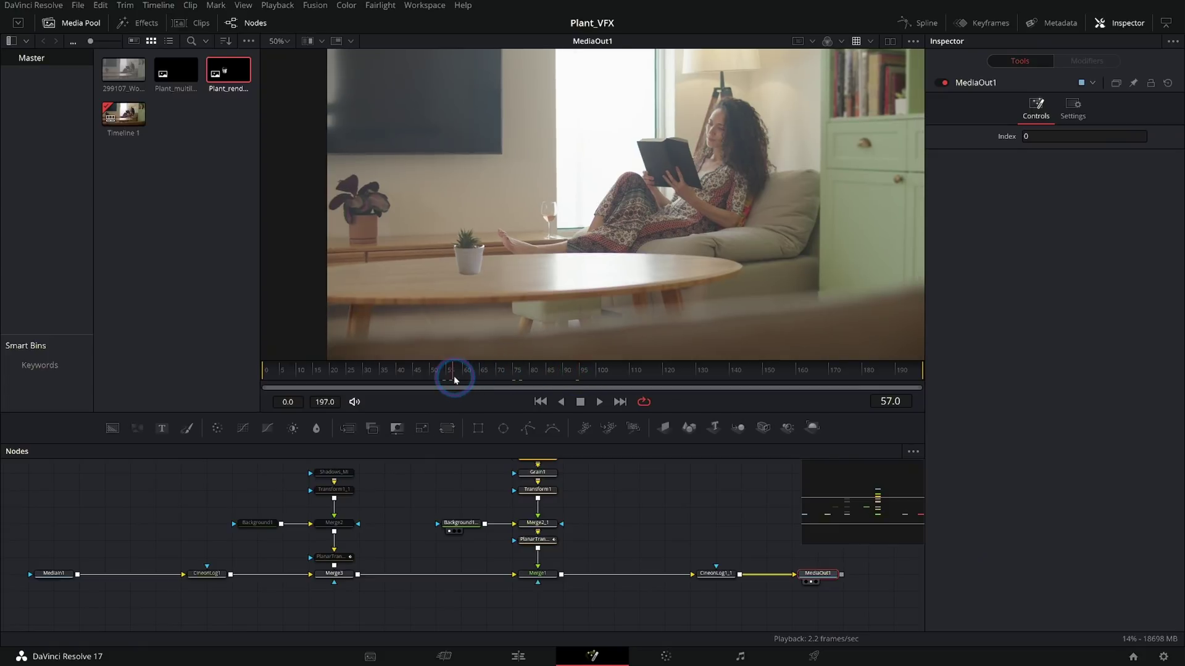
{"action": "mouse_move", "coordinate": [455, 379]}
{"action": "left_mouse_down"}
{"action": "mouse_move", "coordinate": [546, 373]}
{"action": "mouse_move", "coordinate": [466, 370]}
{"action": "left_mouse_up"}
{"action": "middle_click_drag", "start_coordinate": [465, 483], "coordinate": [471, 476]}
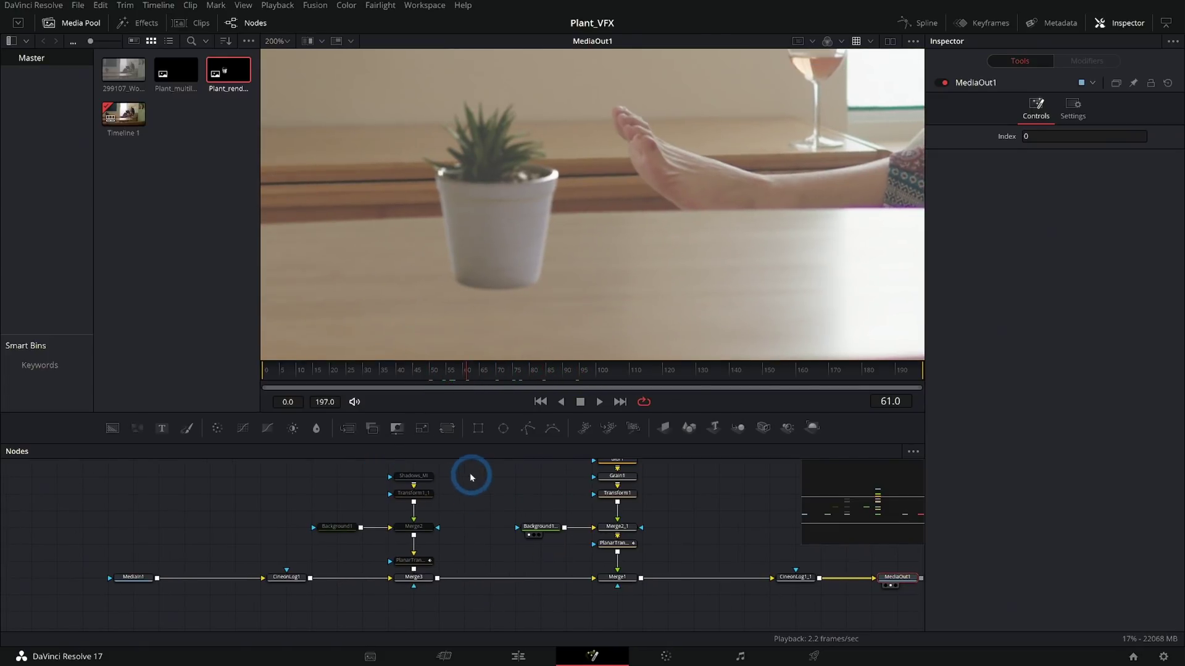
{"action": "left_click_drag", "start_coordinate": [328, 473], "coordinate": [438, 561]}
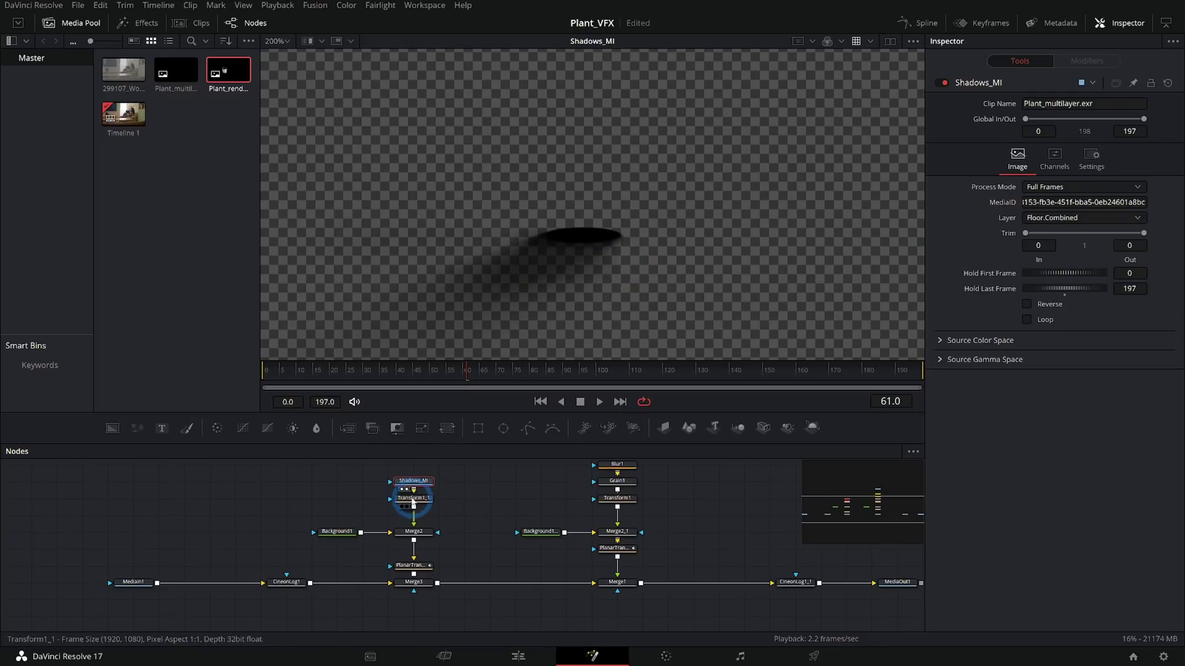
{"action": "left_click", "coordinate": [413, 500]}
{"action": "left_click", "coordinate": [624, 284]}
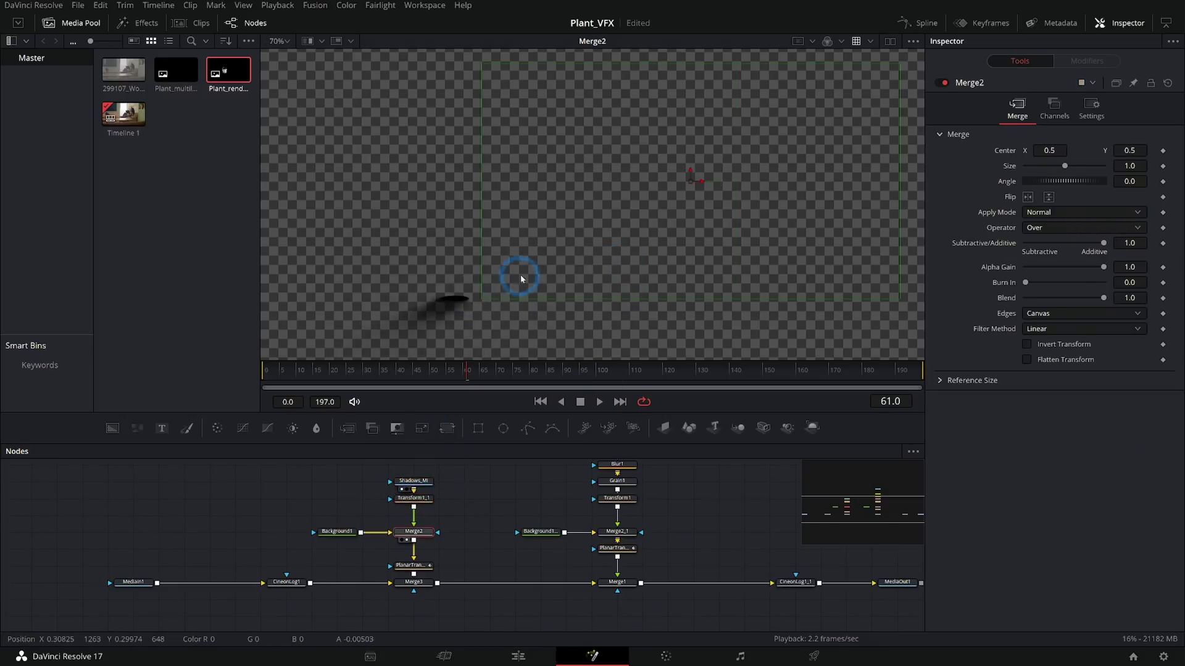
{"action": "scroll", "coordinate": [525, 277], "scroll_direction": "down", "scroll_amount": 3, "text": "ctrl"}
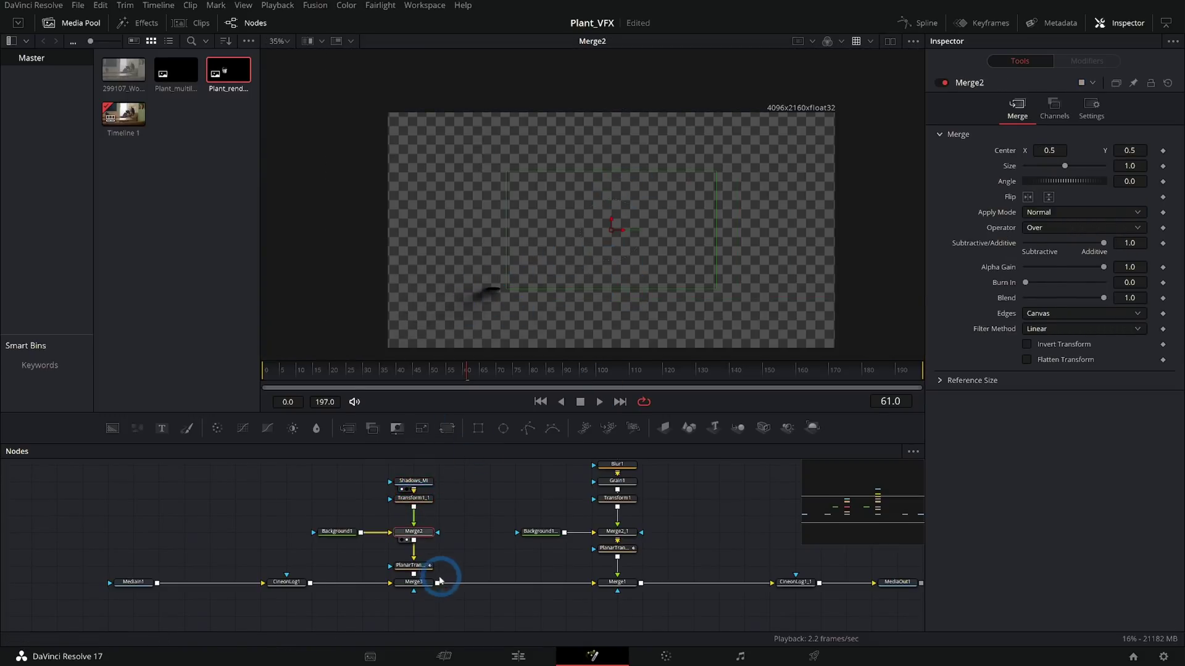
{"action": "left_click", "coordinate": [414, 565]}
{"action": "key", "text": "1"}
{"action": "left_click", "coordinate": [415, 582]}
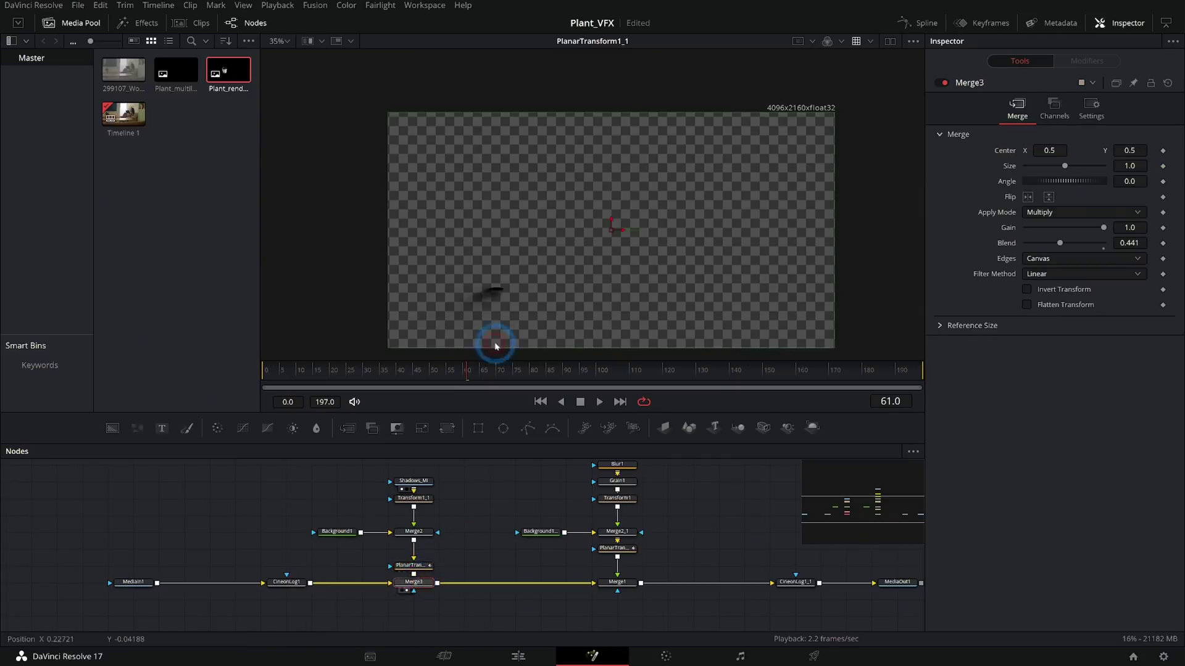
{"action": "middle_click_drag", "start_coordinate": [897, 605], "coordinate": [740, 605]}
{"action": "left_click", "coordinate": [740, 582]}
{"action": "key", "text": "1"}
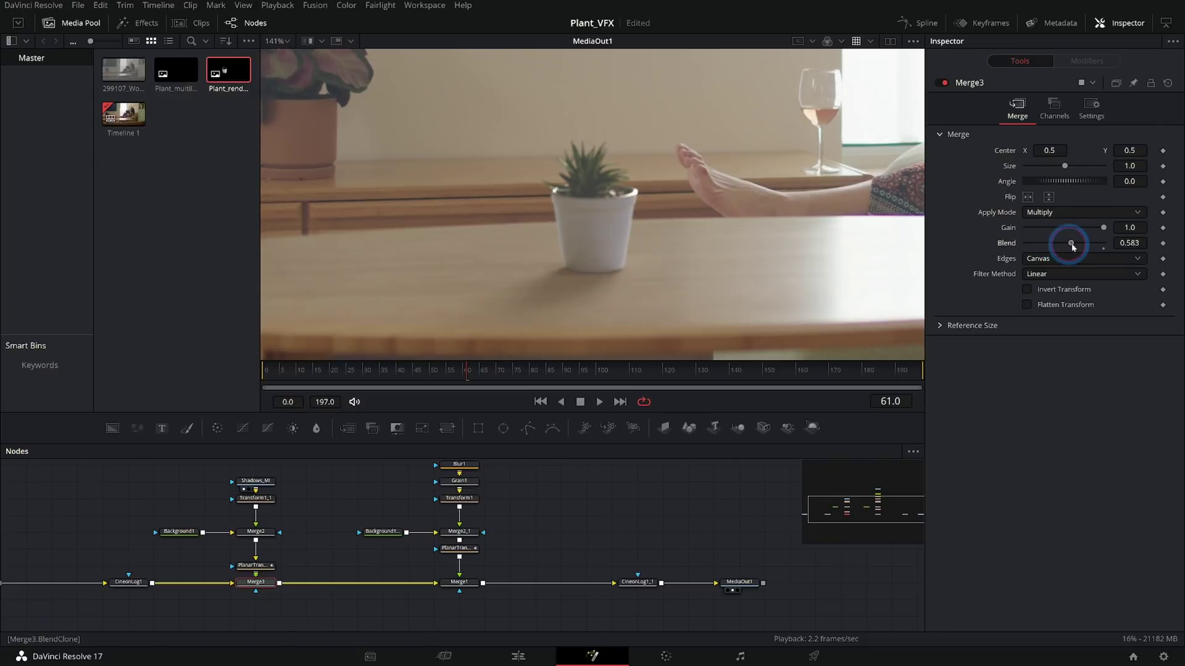
Drag Merge3's Blend slider to strengthen the plant's shadow toward 0.654.
{"action": "mouse_move", "coordinate": [1072, 242]}
{"action": "left_mouse_down"}
{"action": "mouse_move", "coordinate": [1119, 240]}
{"action": "mouse_move", "coordinate": [1049, 244]}
{"action": "left_mouse_up"}
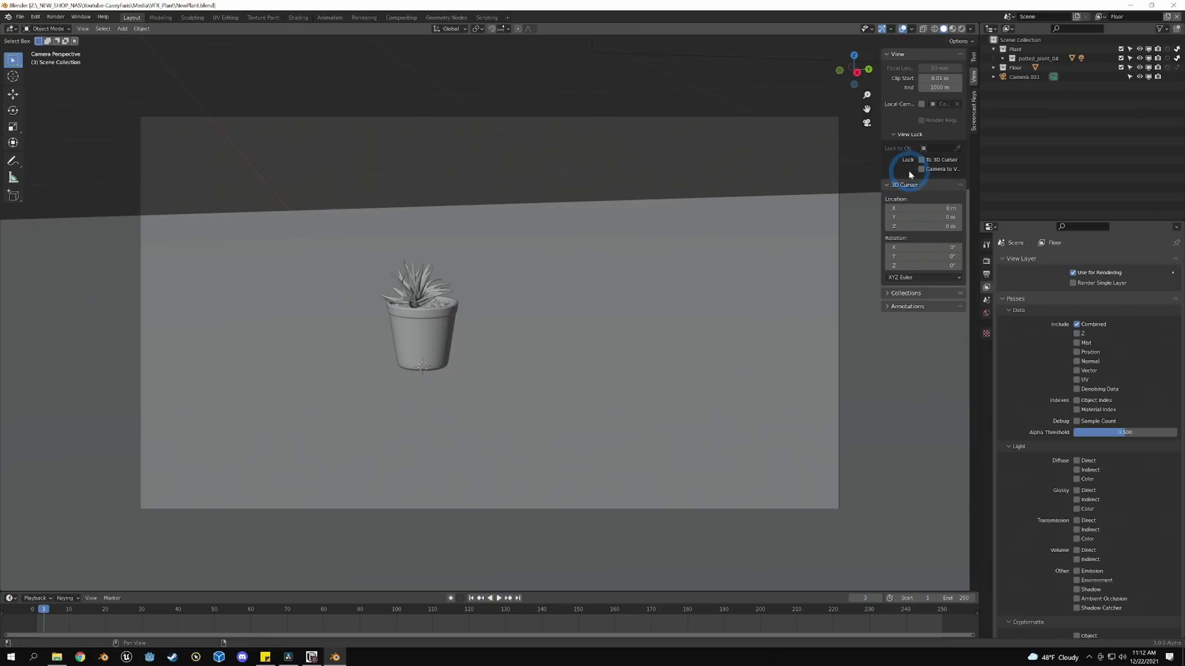
{"action": "middle_click_drag", "start_coordinate": [781, 328], "coordinate": [634, 343]}
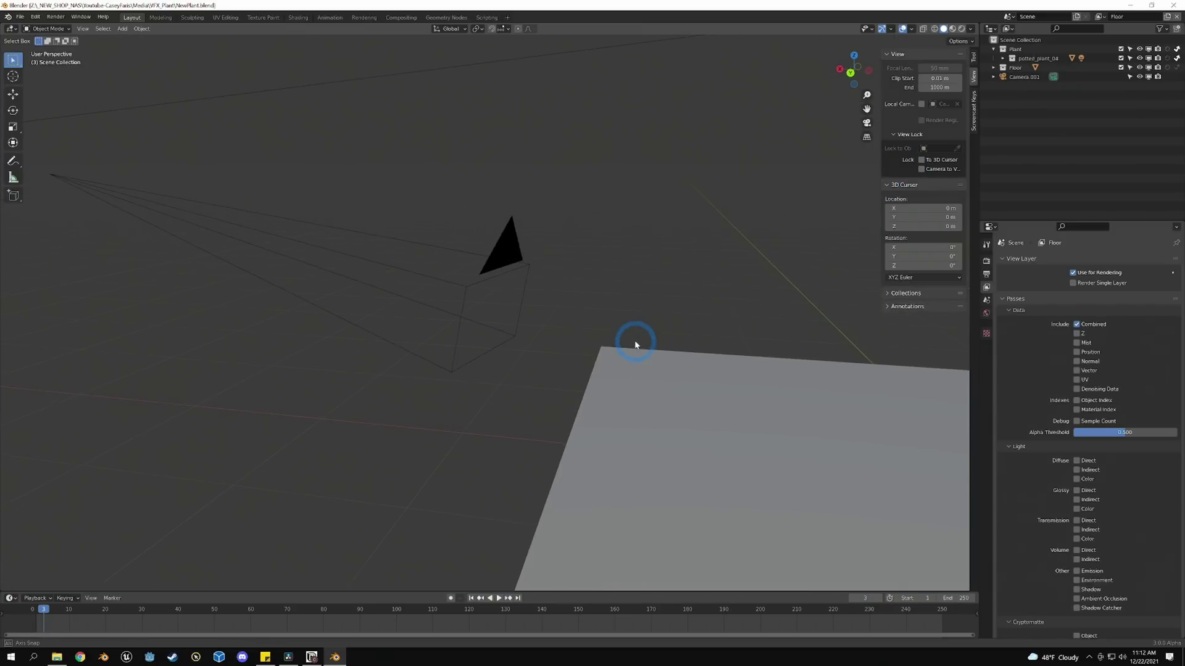
{"action": "middle_click_drag", "start_coordinate": [635, 398], "coordinate": [582, 406]}
{"action": "middle_click_drag", "start_coordinate": [415, 324], "coordinate": [471, 335], "text": "shift"}
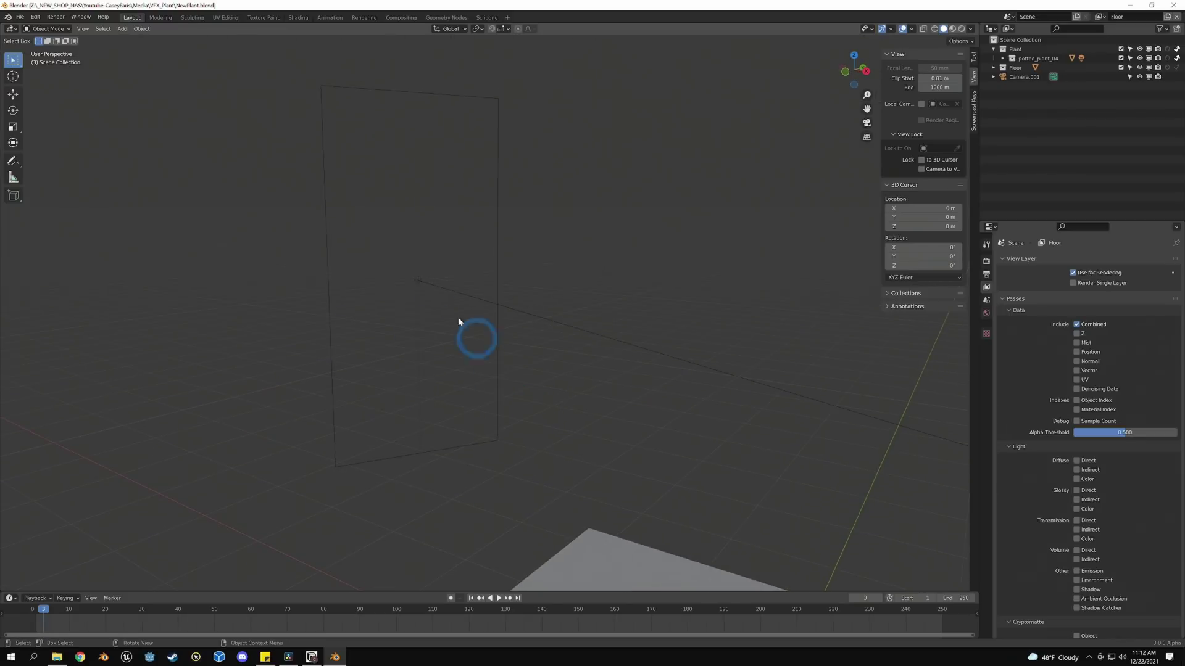
{"action": "middle_click_drag", "start_coordinate": [571, 401], "coordinate": [627, 506], "text": "ctrl"}
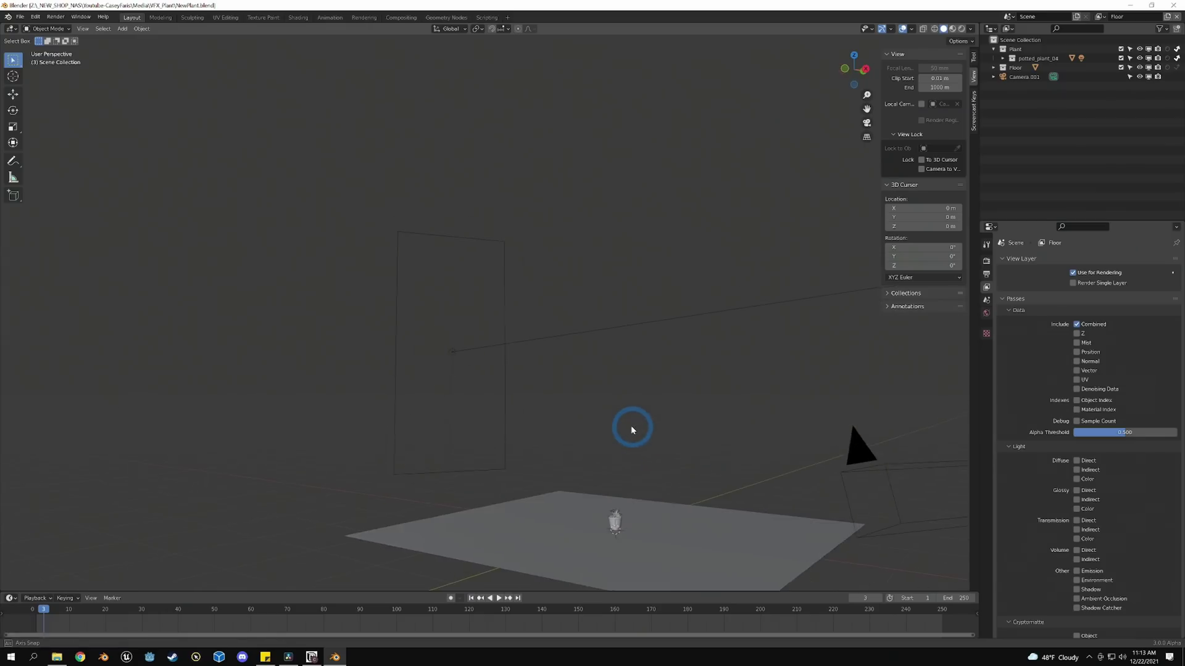
{"action": "middle_click_drag", "start_coordinate": [630, 426], "coordinate": [641, 528]}
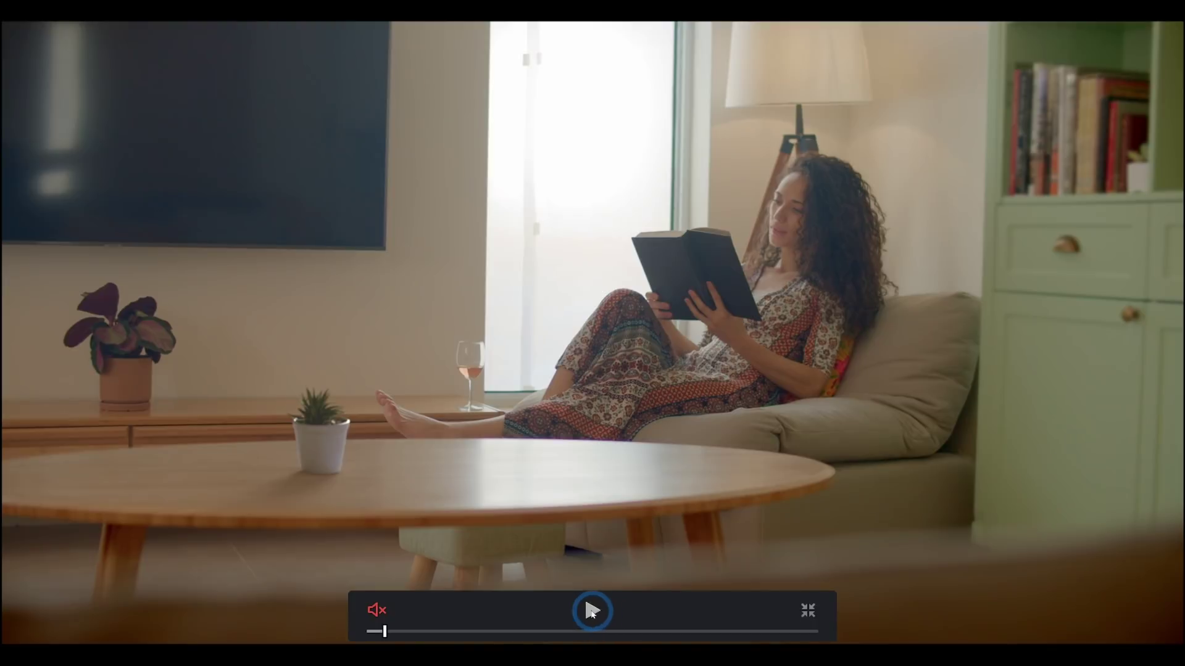
Play back the final composite of the CG plant and shadow on the coffee table.
{"action": "left_click", "coordinate": [591, 611]}
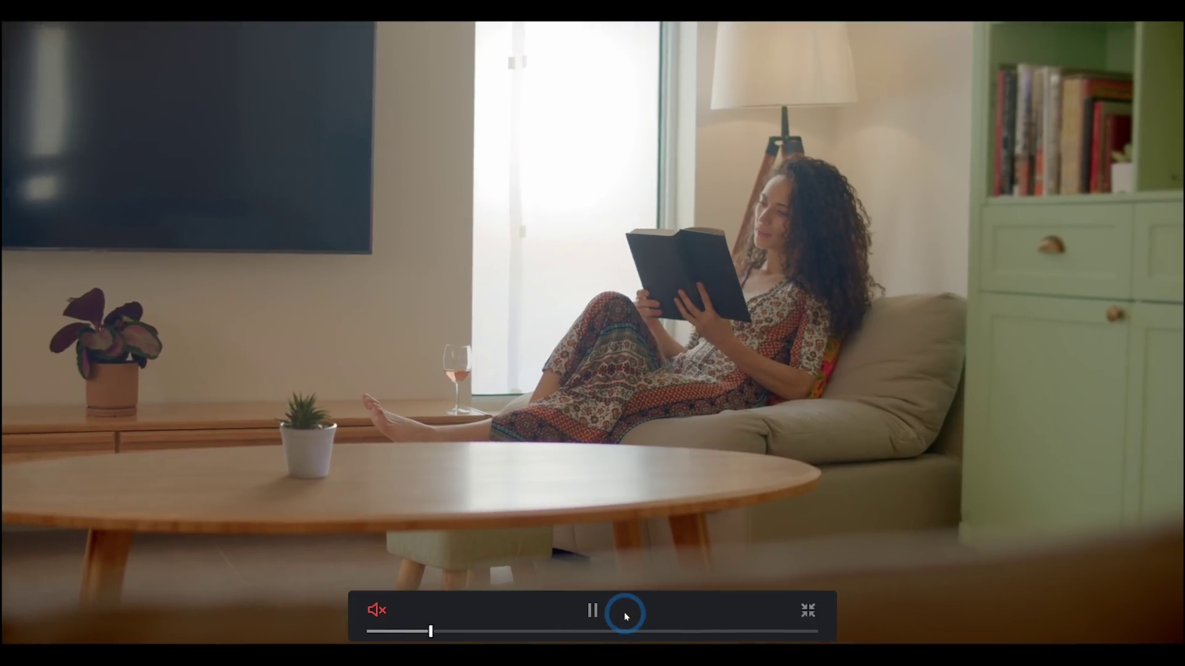